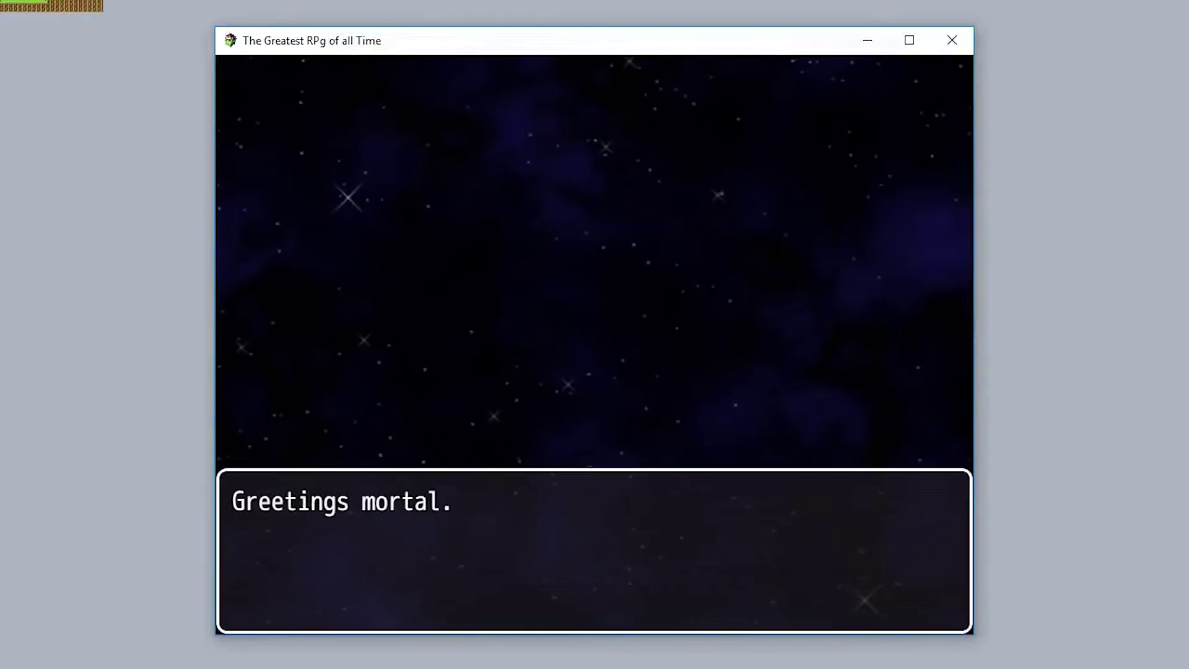
# - Play through the intro dialogue, hero name entry and cookie choice in the playtest
pyautogui.press('Return')
pyautogui.press('Return')
pyautogui.press('Return')
pyautogui.press('Left')
pyautogui.press('shift')
pyautogui.press('Return')
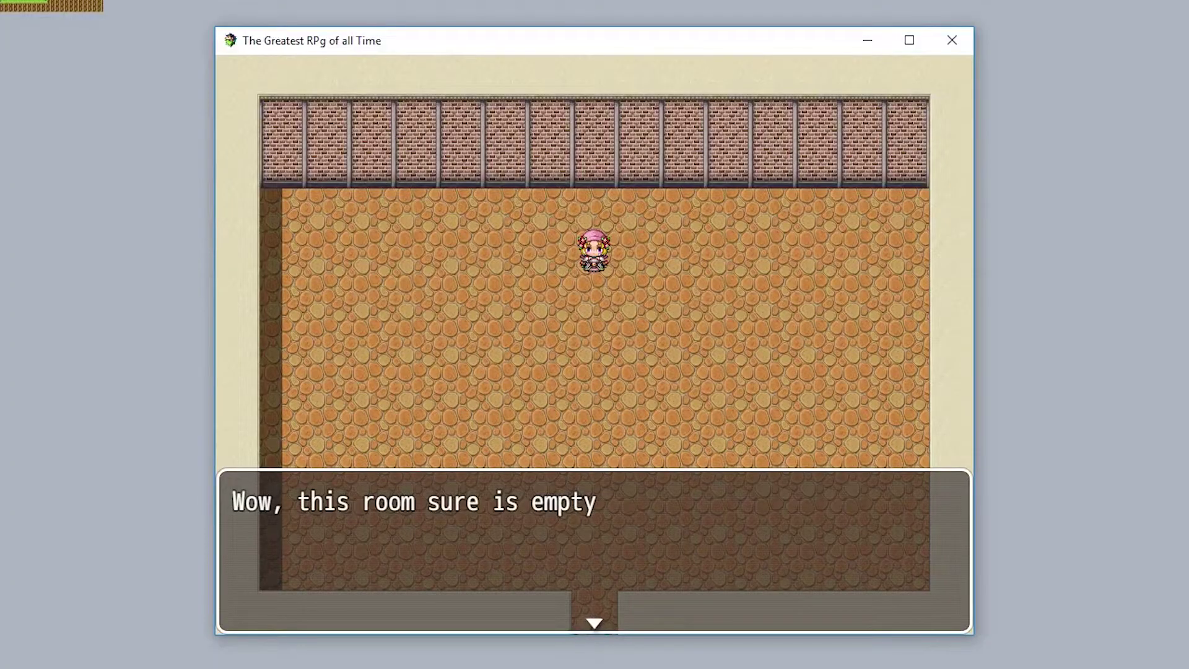
# - Continue past the empty-room messages and the town greeting, then close the game
pyautogui.press('Return')
pyautogui.press('Down')
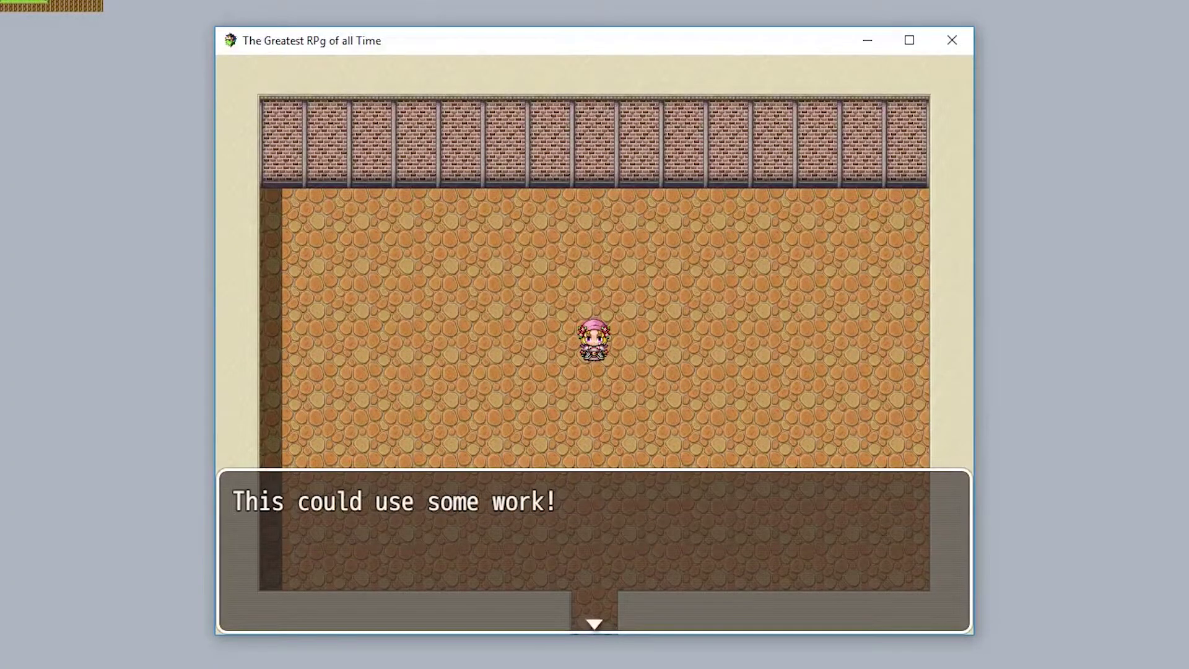
pyautogui.press('Return')
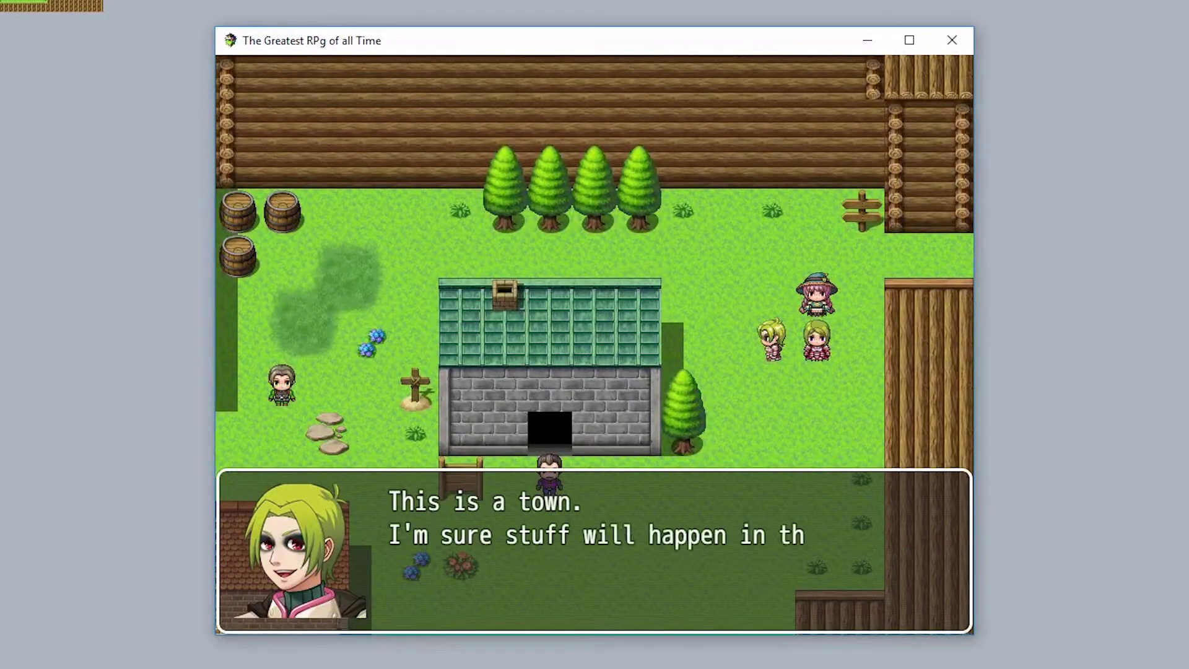
pyautogui.press('Return')
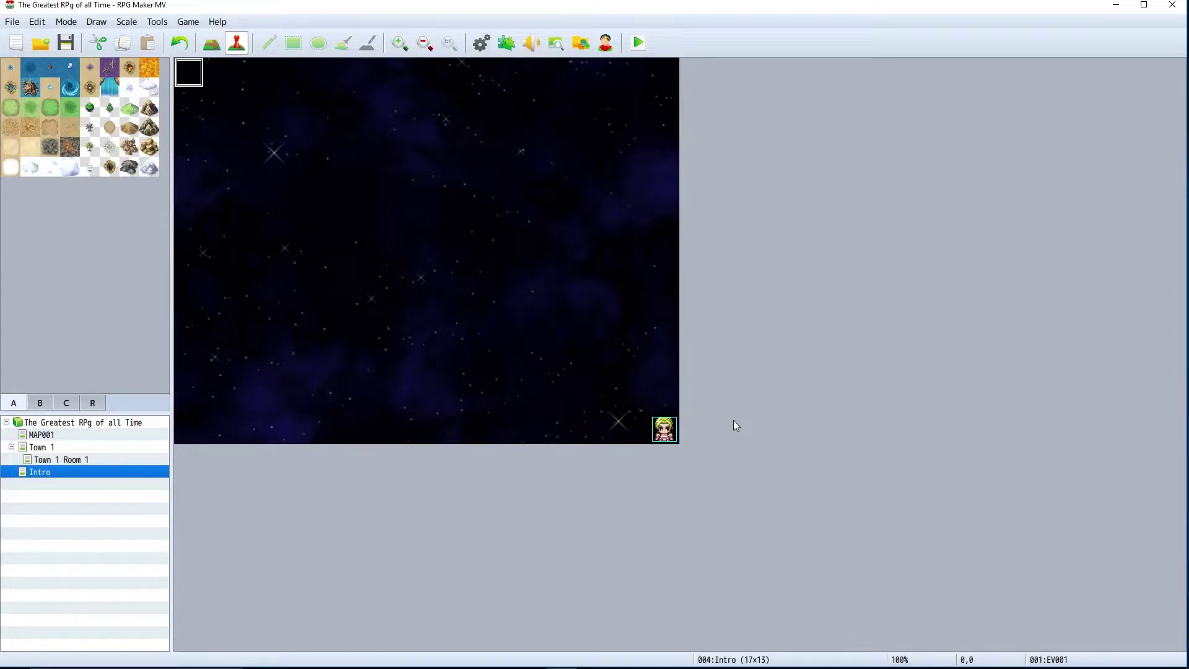
# - Change EV001's Transfer Player destination to Town 1 Room 1 at (5,3)
pyautogui.doubleClick(185, 79)
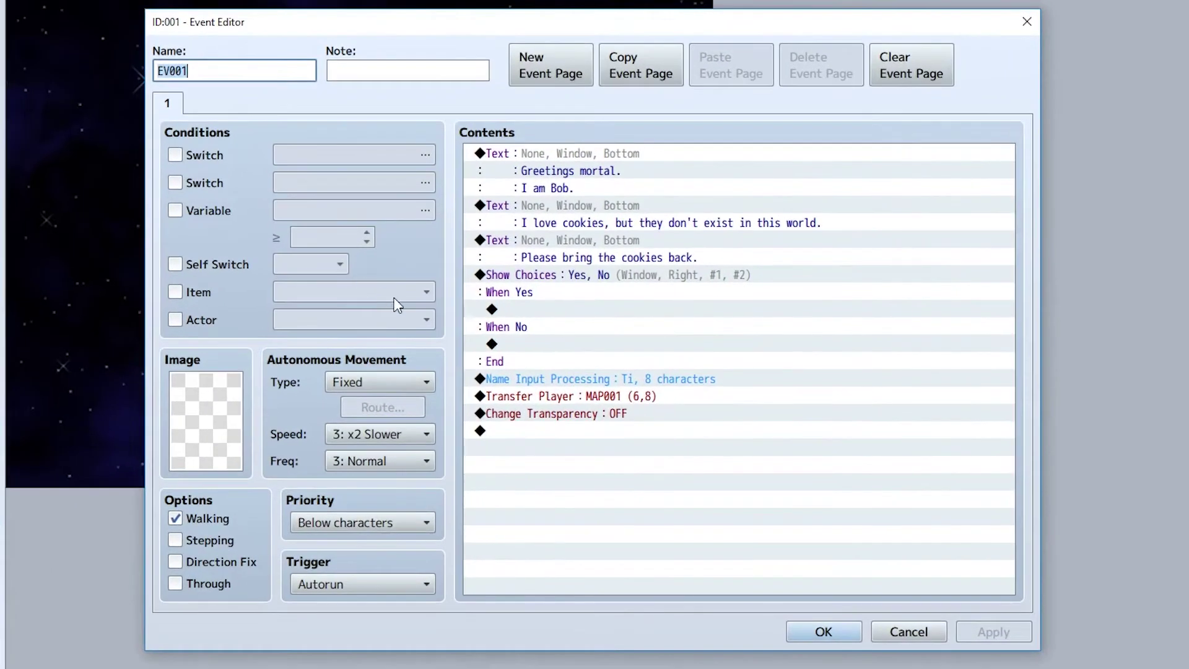
pyautogui.click(522, 393)
pyautogui.doubleClick(521, 393)
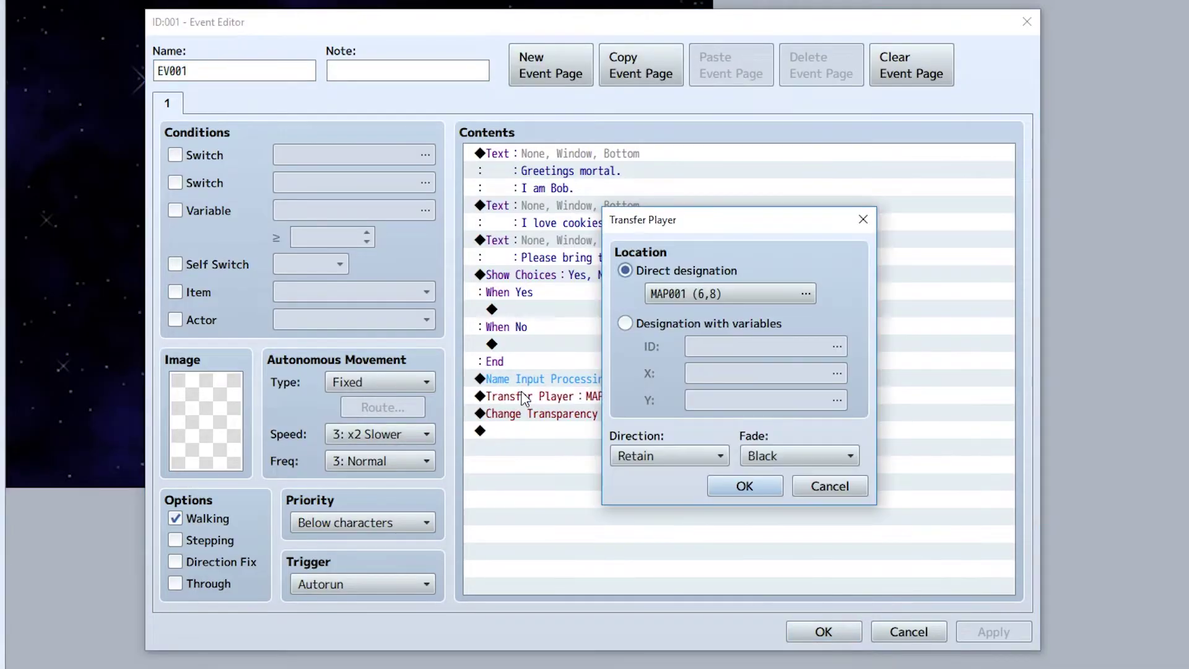
pyautogui.click(690, 296)
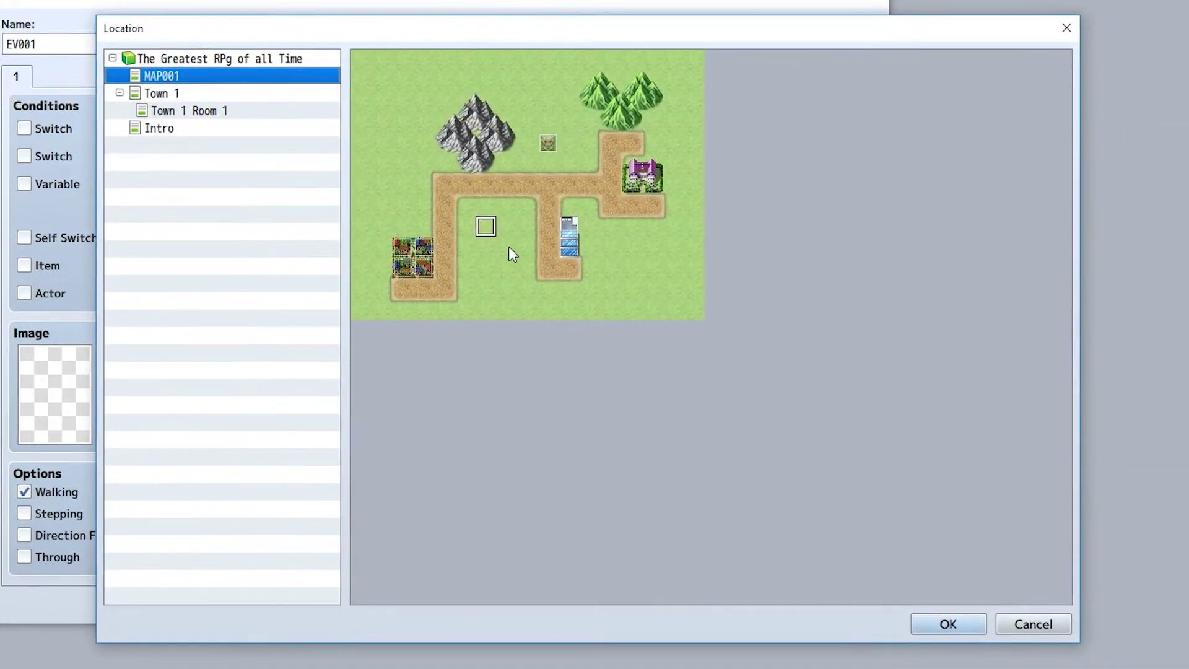
pyautogui.click(504, 233)
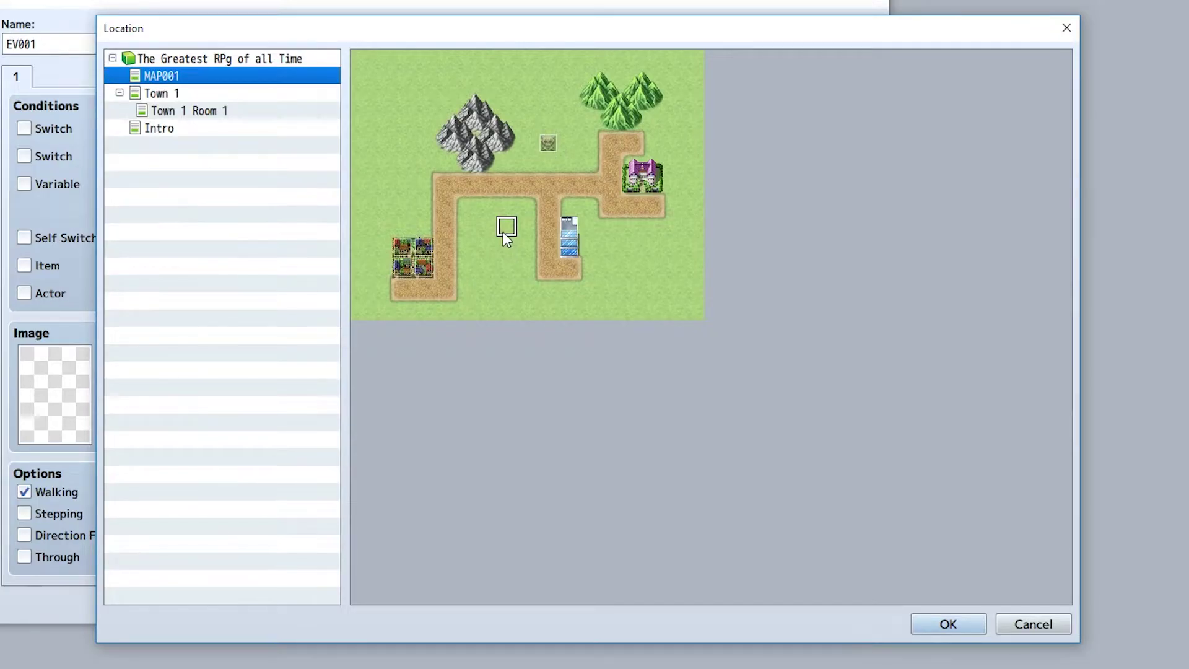
pyautogui.click(208, 110)
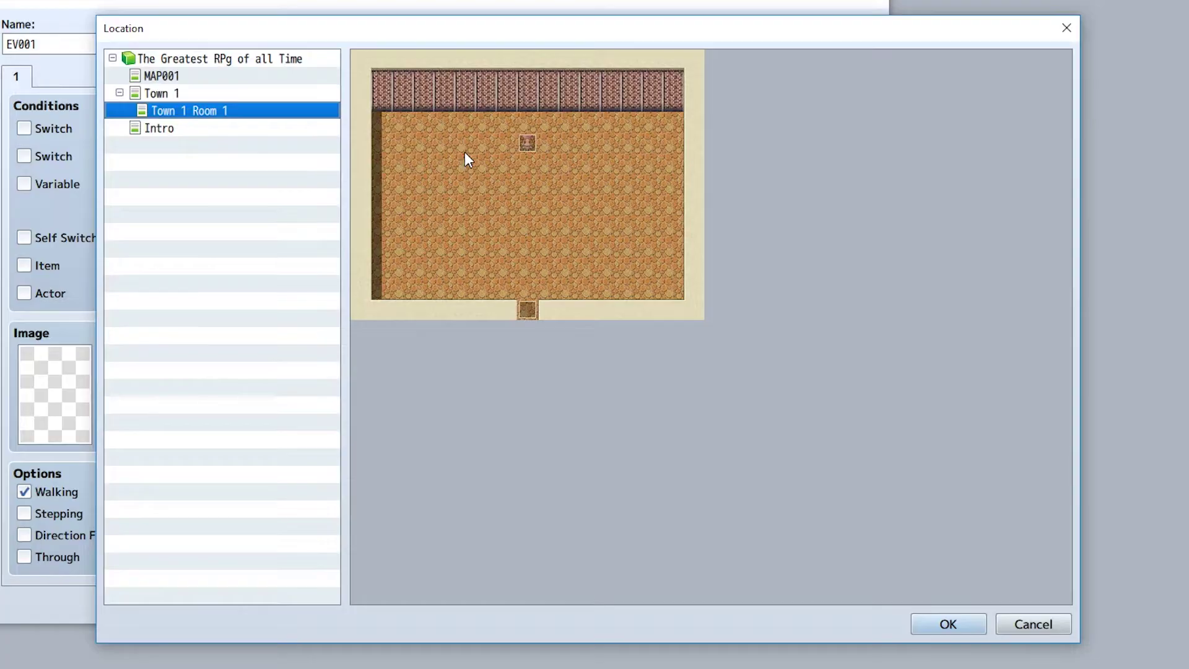
pyautogui.doubleClick(458, 126)
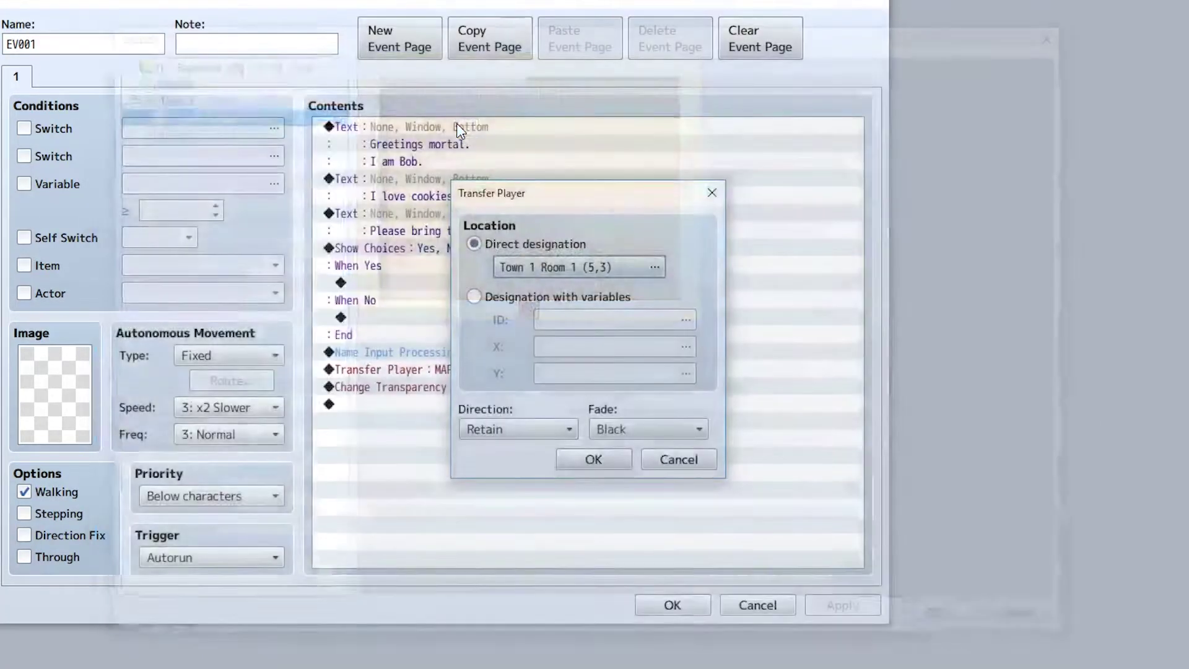
pyautogui.click(582, 467)
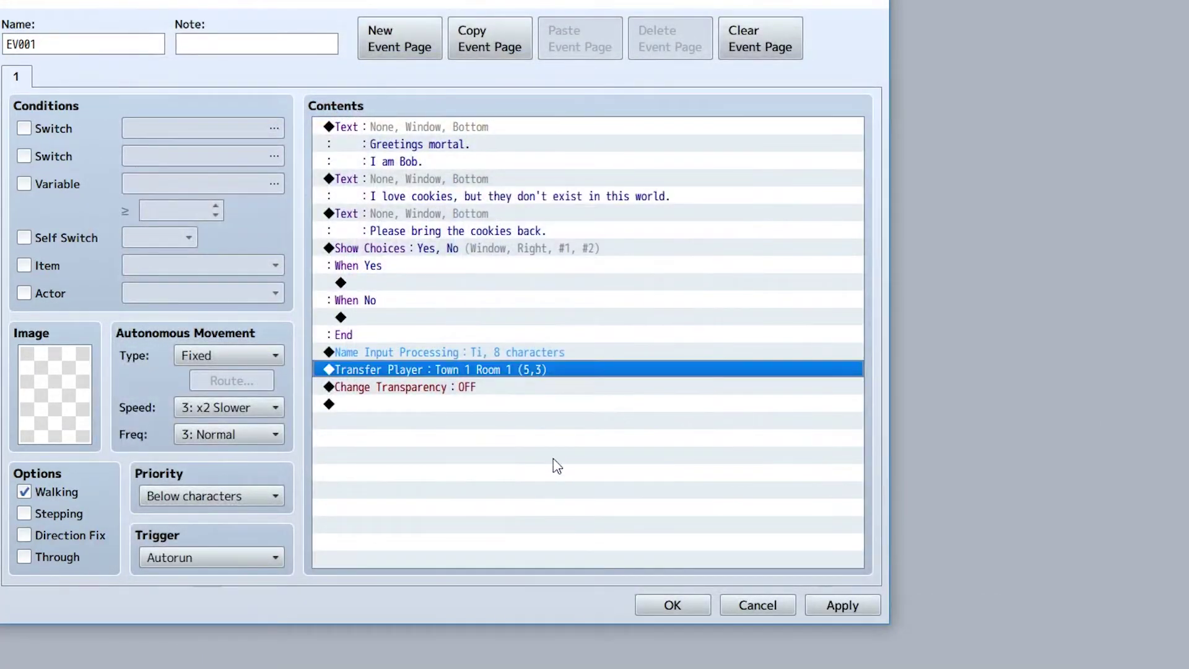
# - Delete the Change Transparency command, save the intro event, and switch to Town 1 Room 1
pyautogui.click(430, 391)
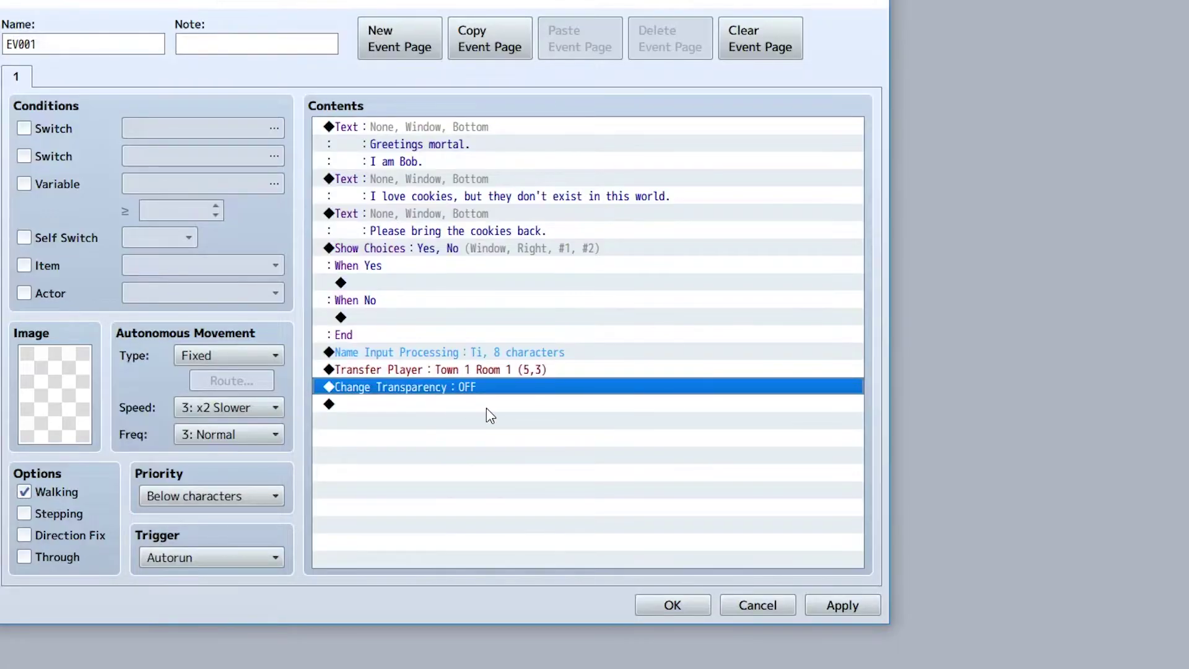
pyautogui.press('Delete')
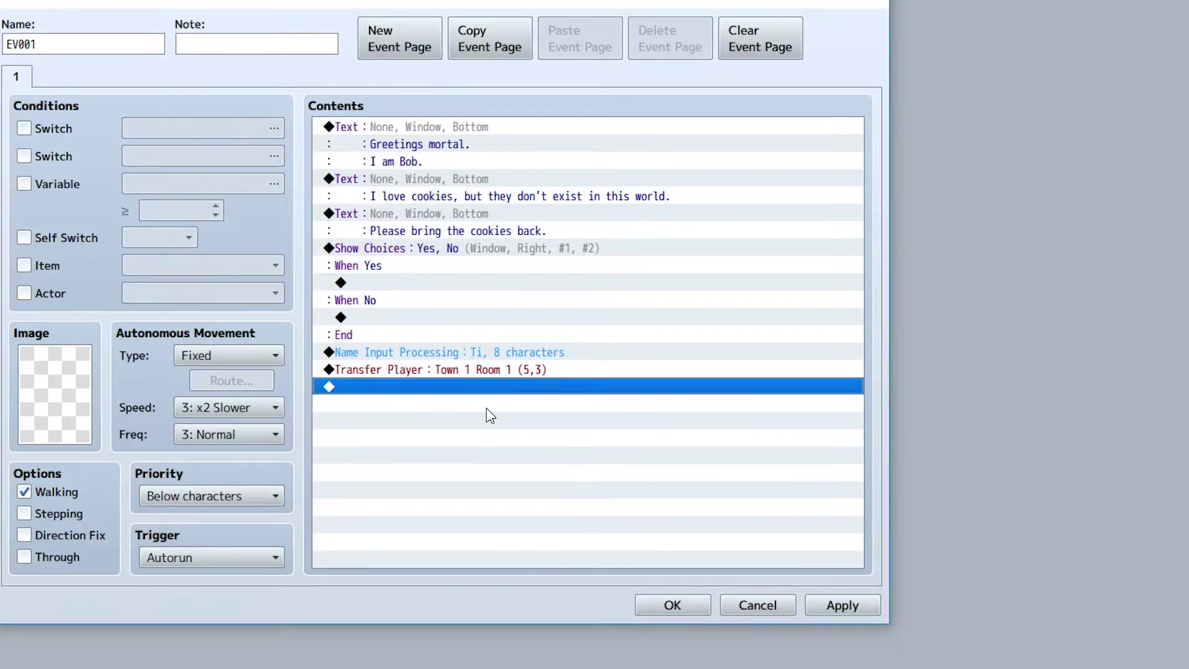
pyautogui.click(673, 605)
pyautogui.click(99, 461)
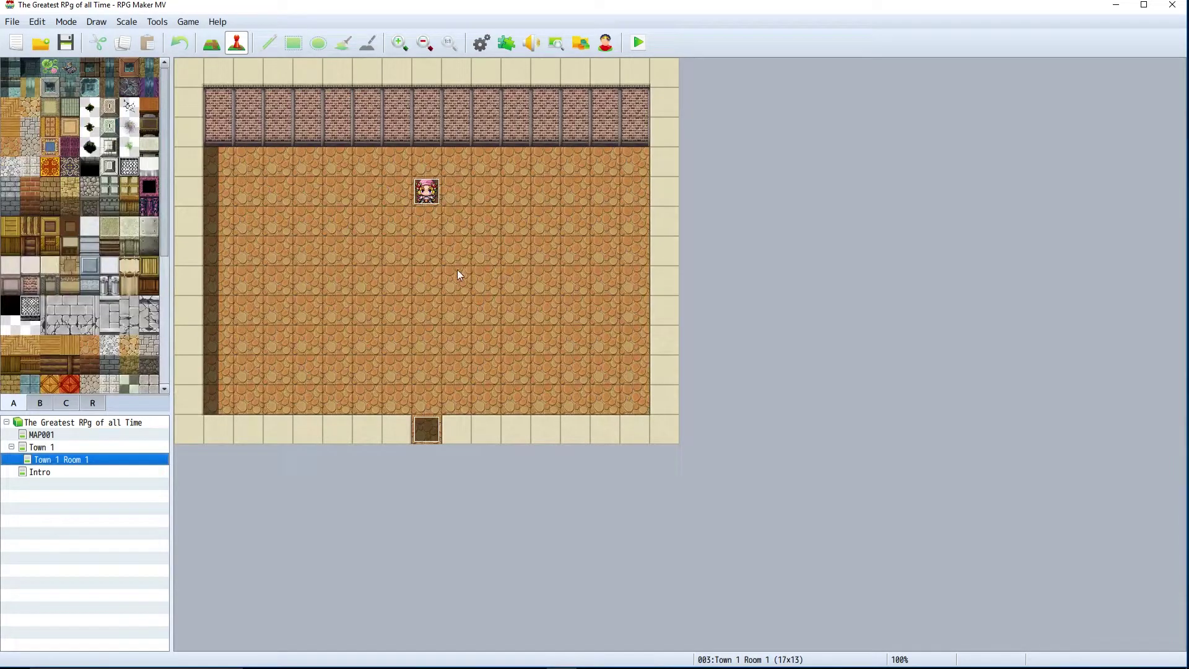
# - Create an Autorun event on the room's top-left tile with a Show Text message
pyautogui.doubleClick(204, 72)
pyautogui.click(455, 512)
pyautogui.click(425, 570)
pyautogui.doubleClick(566, 351)
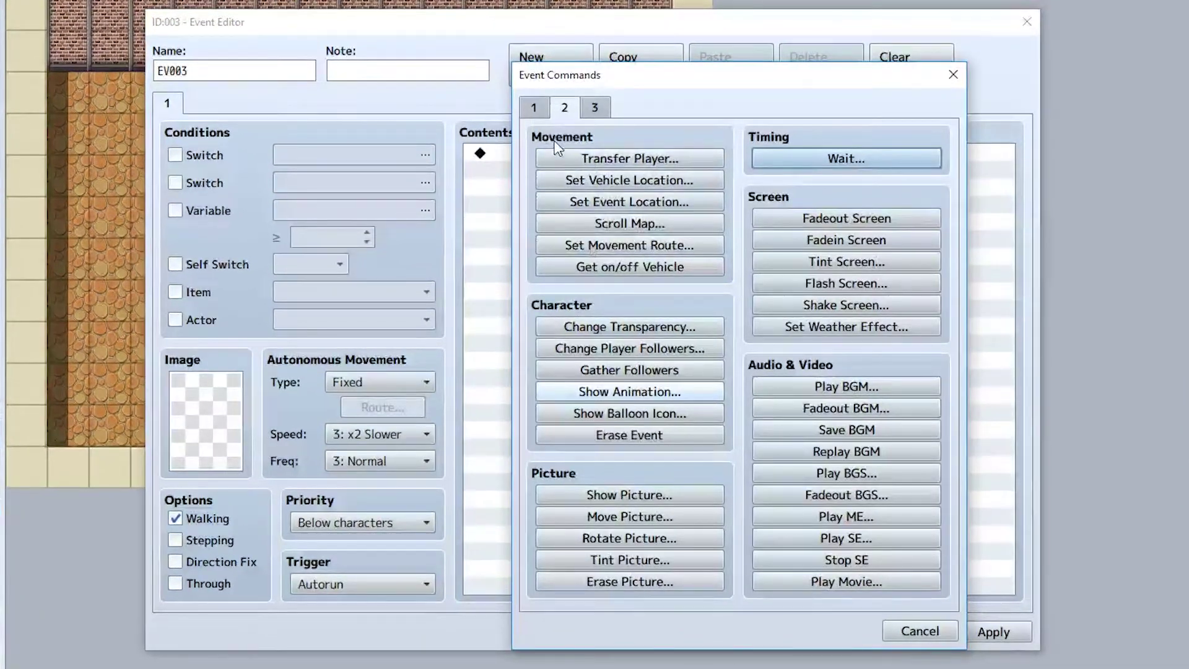
pyautogui.click(537, 120)
pyautogui.click(607, 169)
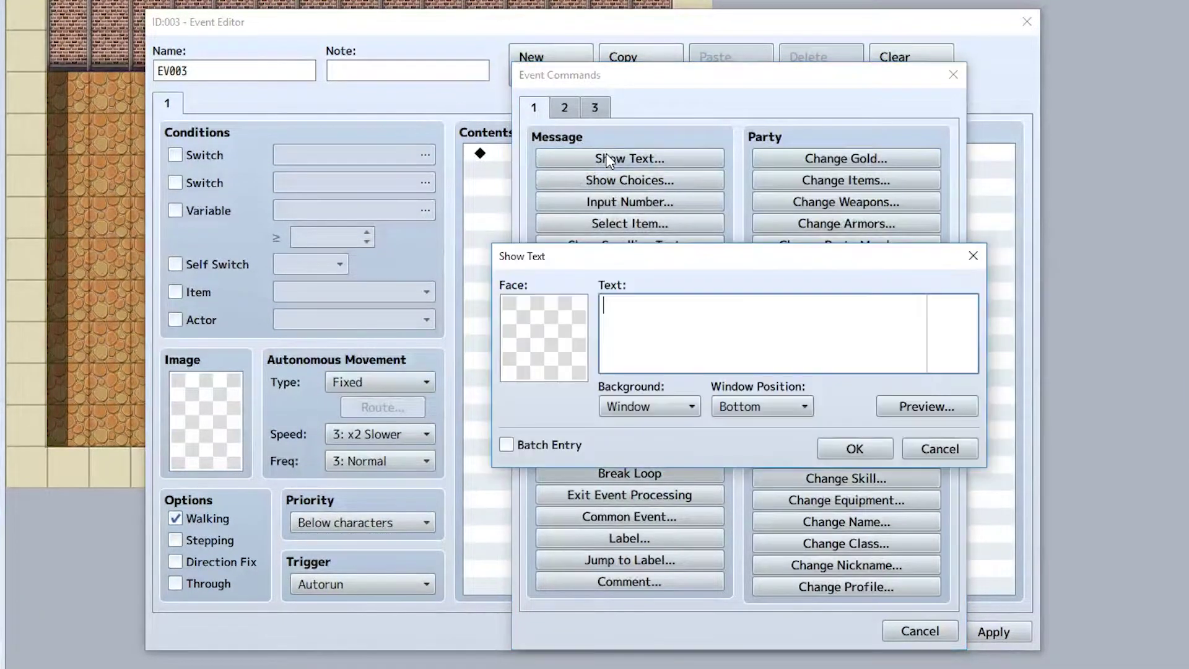
pyautogui.write('THis p;alce sure is empty')
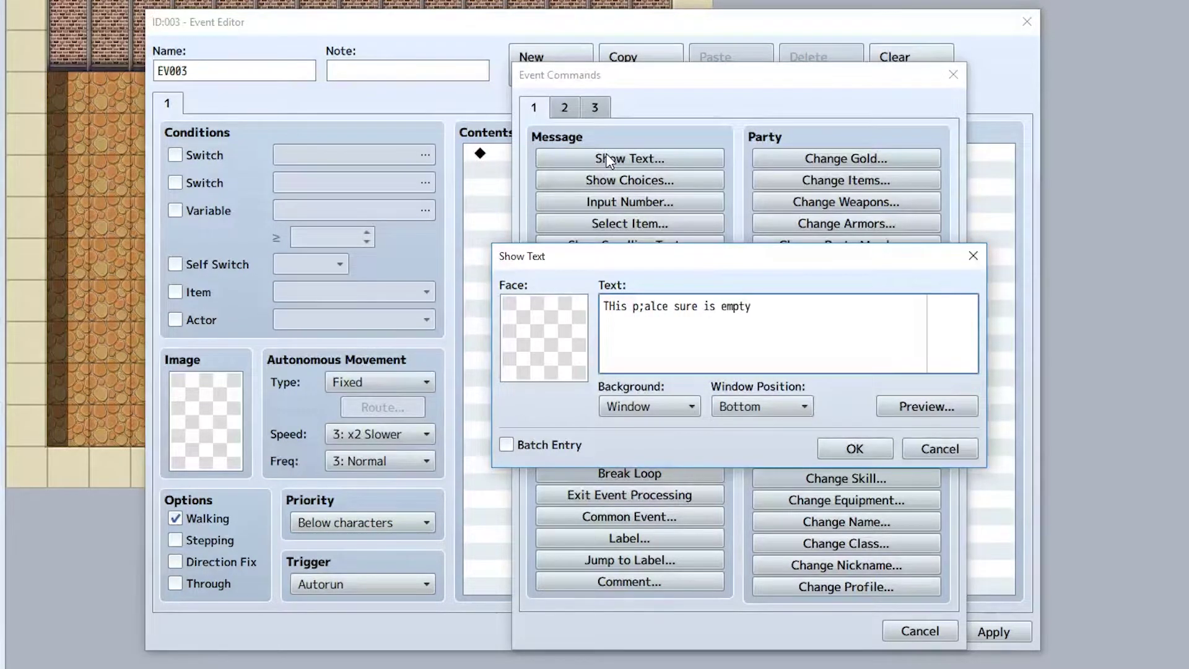
pyautogui.click(853, 448)
# - Add a Set Movement Route targeting the Give Gold event and save the new event
pyautogui.doubleClick(693, 376)
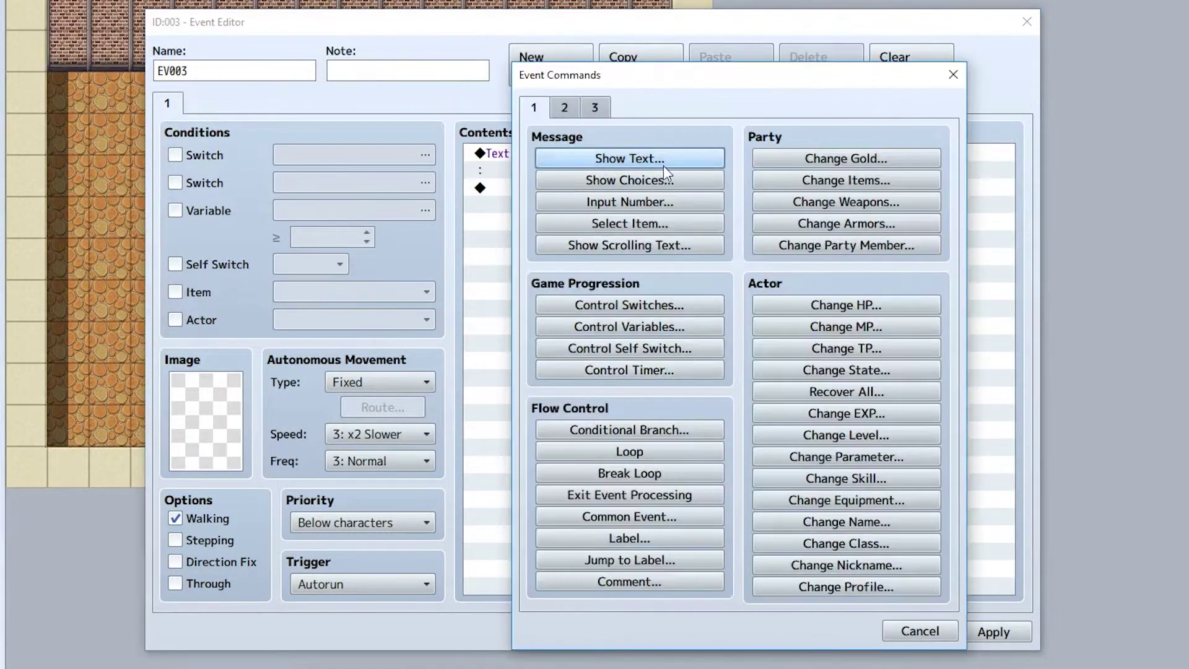
pyautogui.click(564, 109)
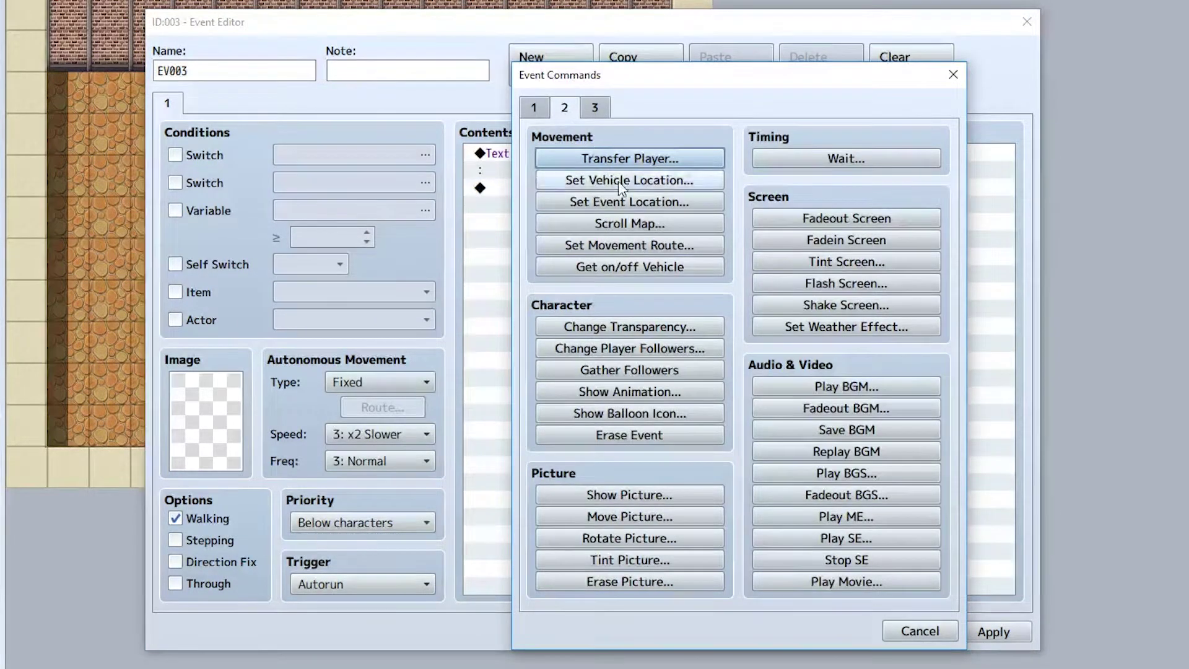
pyautogui.click(625, 245)
pyautogui.click(530, 190)
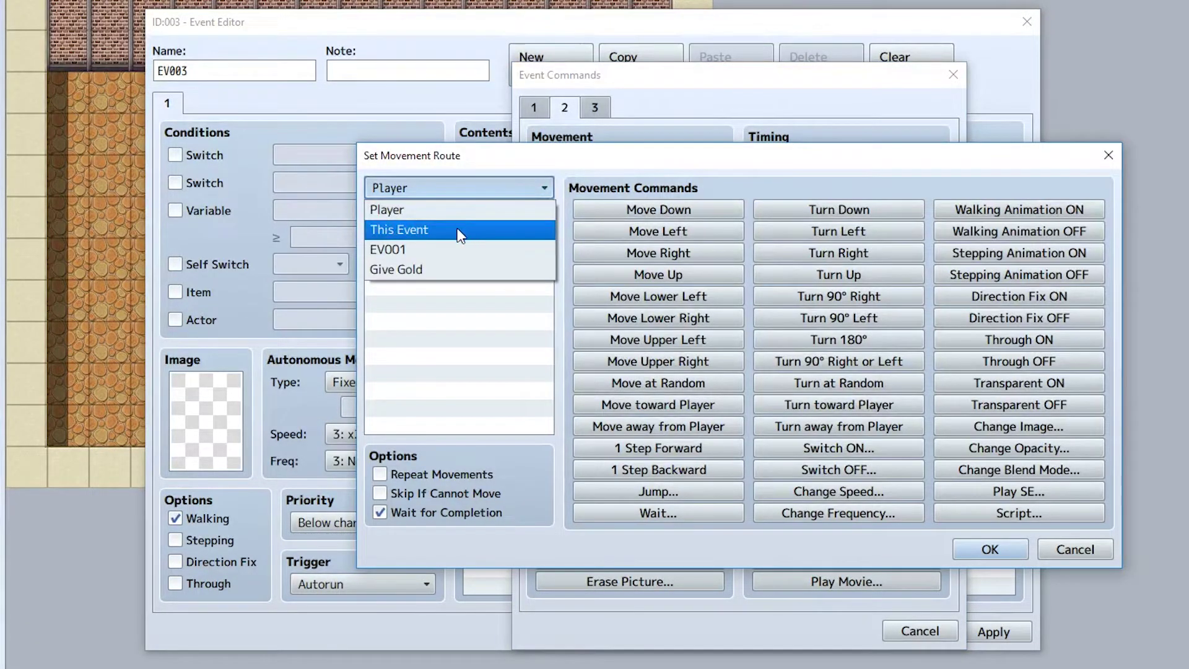
pyautogui.click(433, 270)
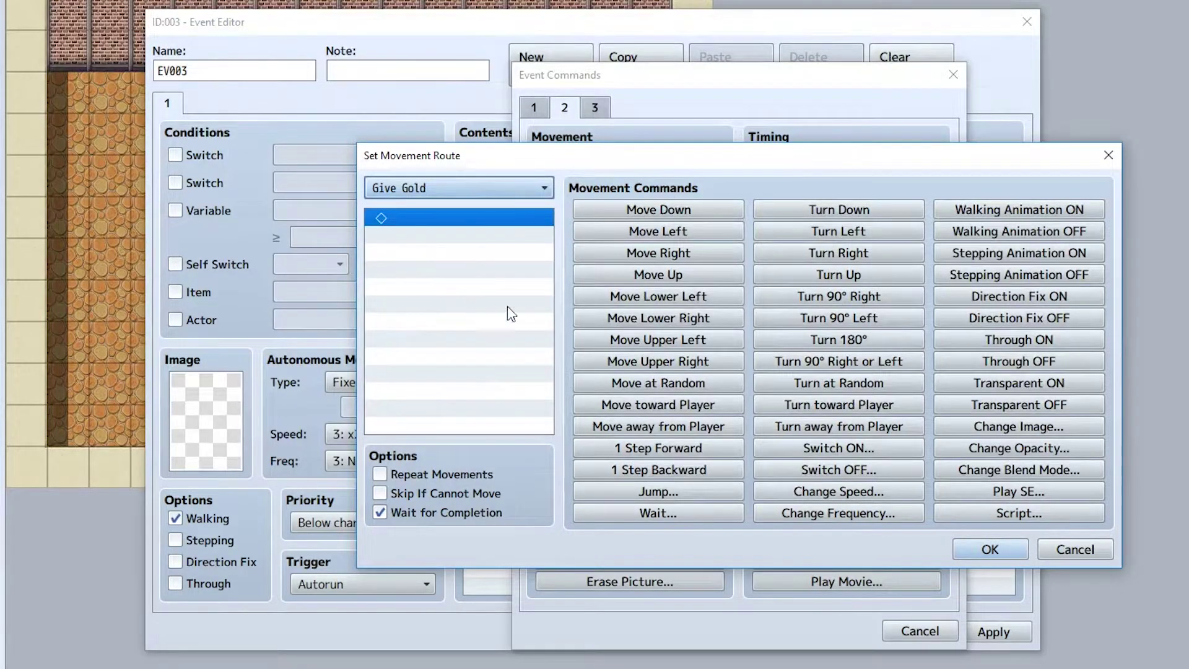
pyautogui.click(991, 549)
pyautogui.click(816, 626)
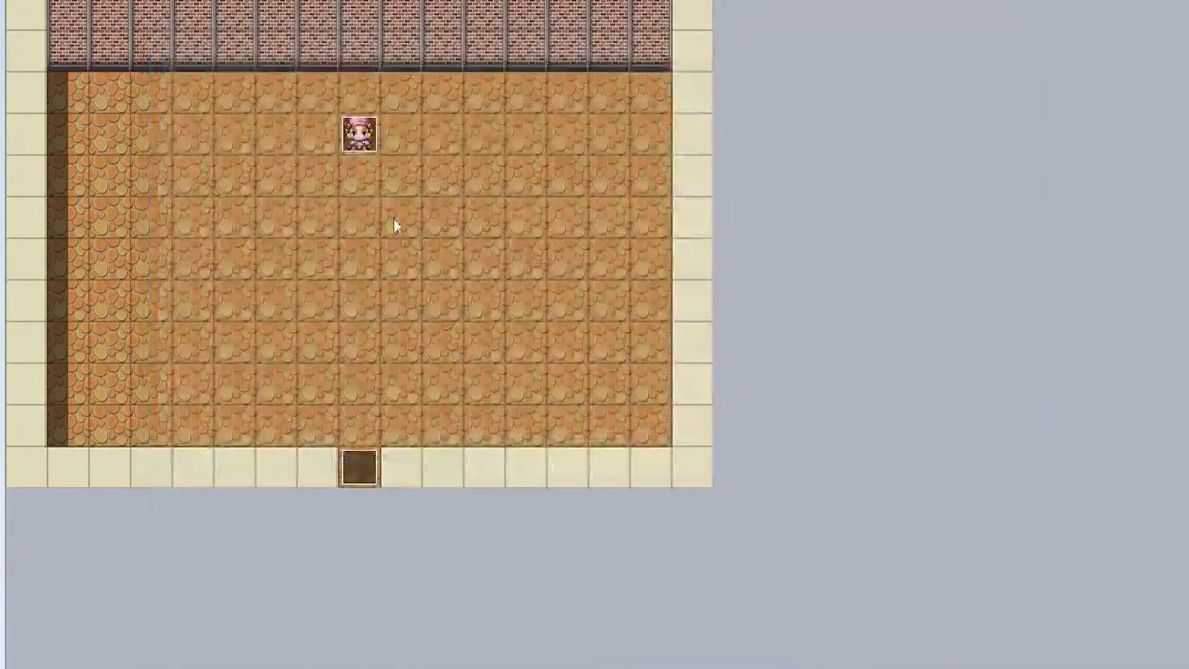
# - Rename Give Gold to 'Person That Moves First', then reopen EV003 at its movement route
pyautogui.doubleClick(363, 136)
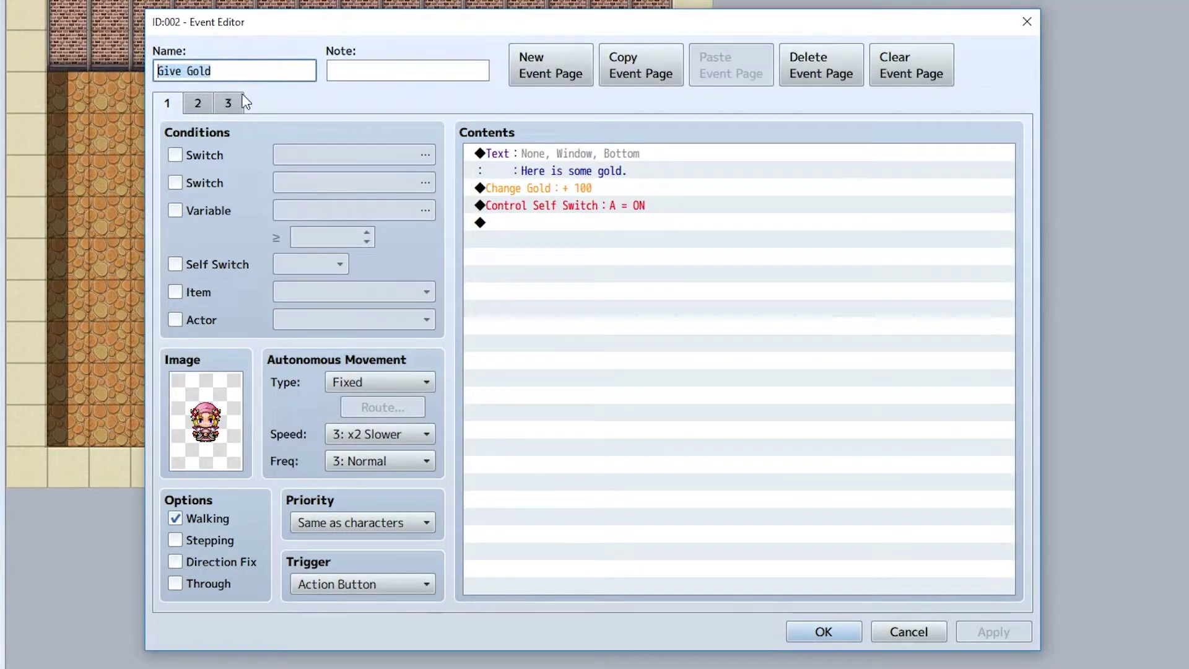
pyautogui.write('E001')
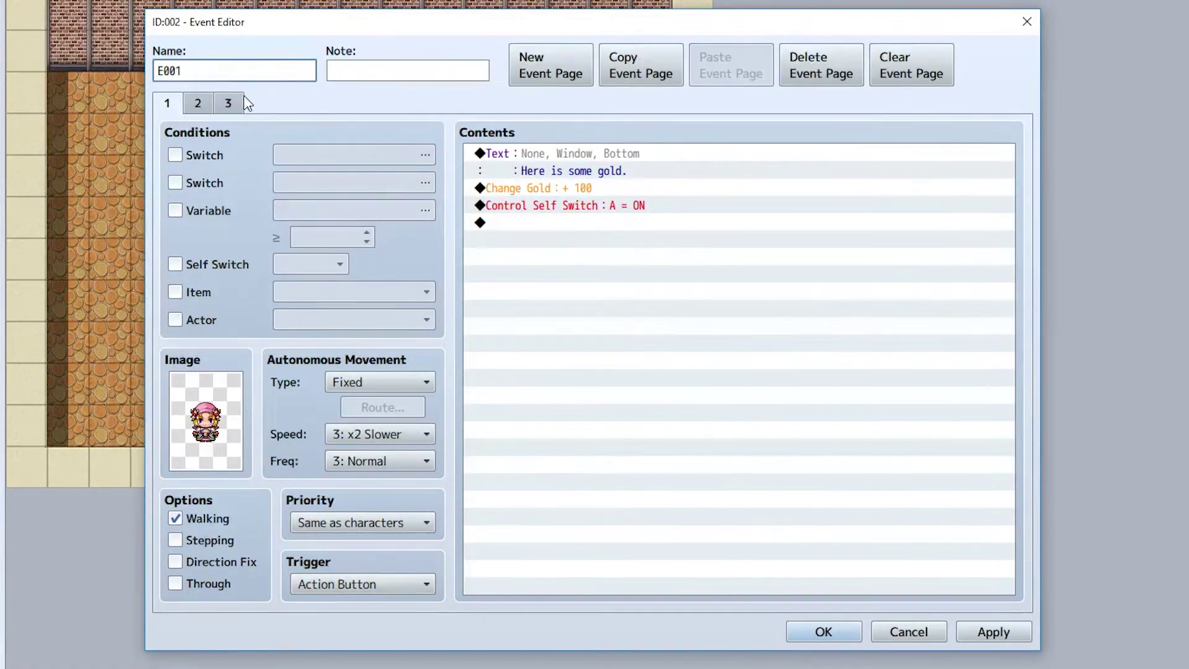
pyautogui.doubleClick(207, 65)
pyautogui.write('Person That Moves First')
pyautogui.click(811, 632)
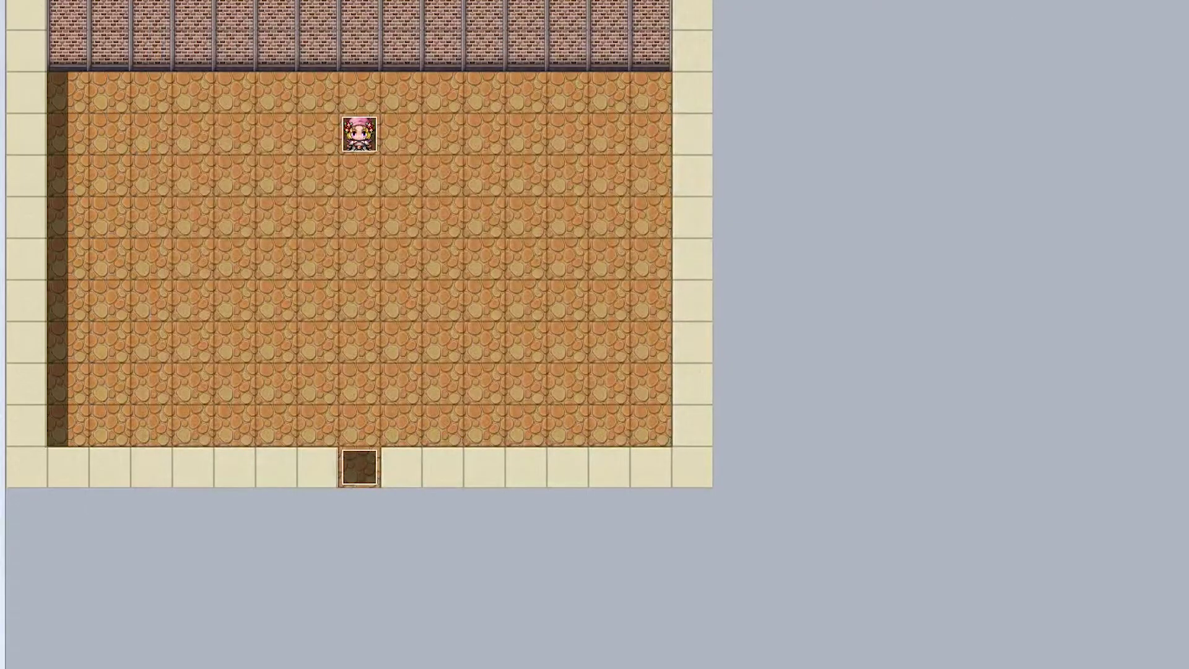
pyautogui.doubleClick(360, 468)
pyautogui.click(510, 188)
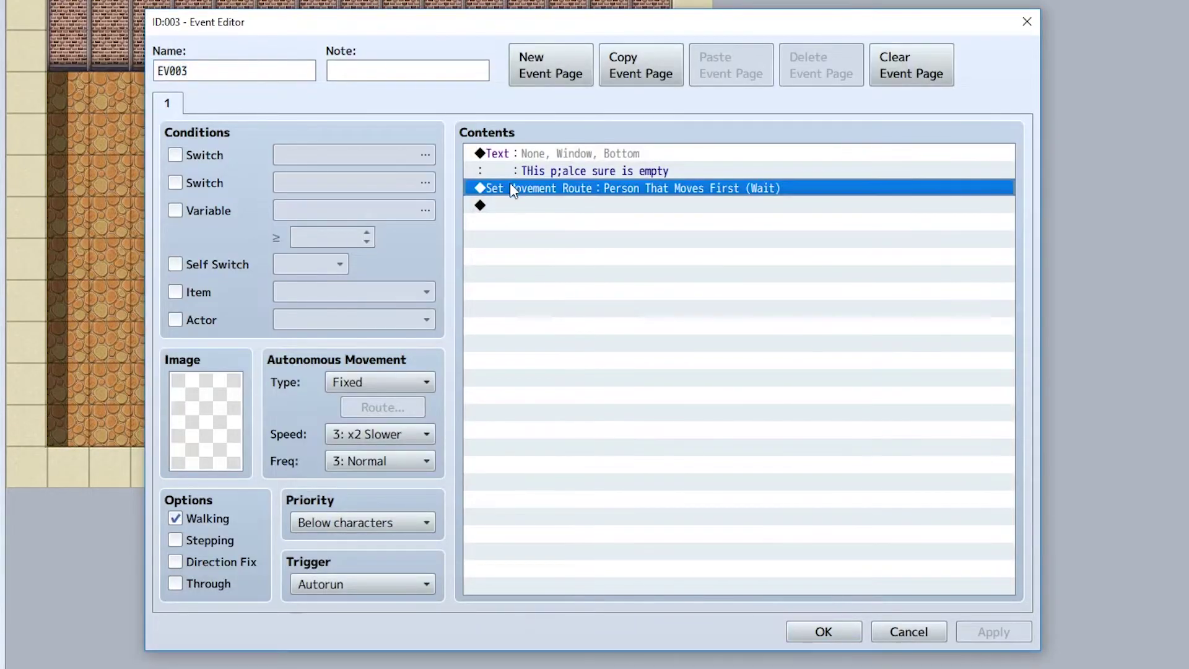
# - Extend the route with another Move Left, two Move Down steps and a 20-frame wait
pyautogui.doubleClick(510, 186)
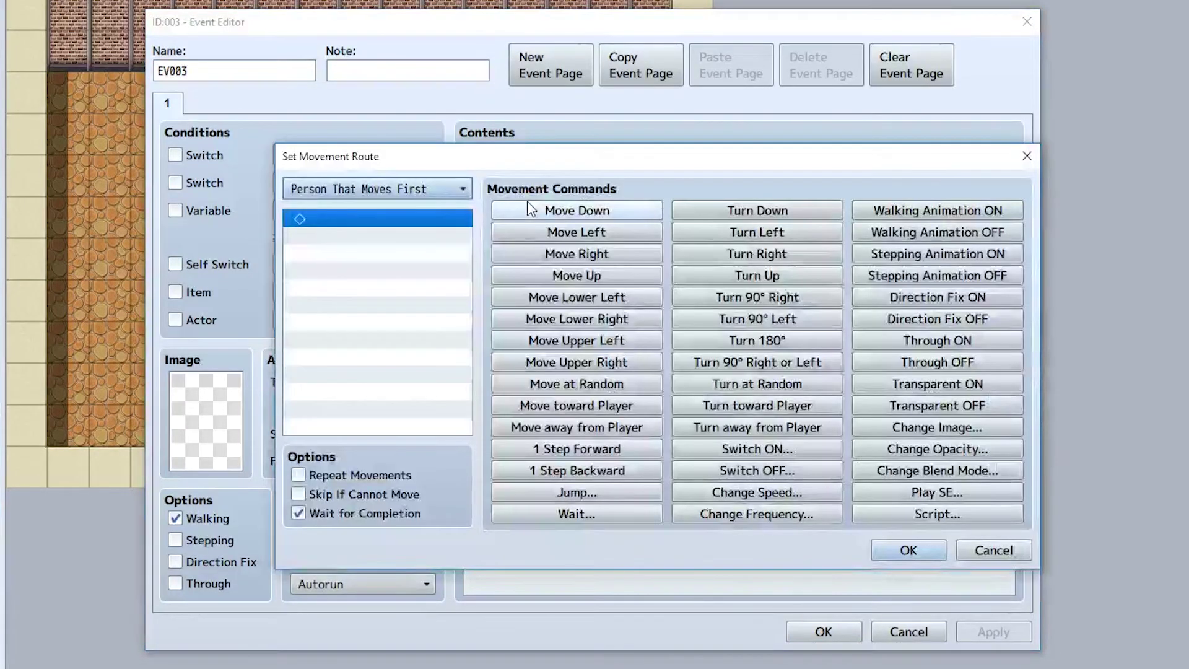
pyautogui.click(599, 239)
pyautogui.click(598, 239)
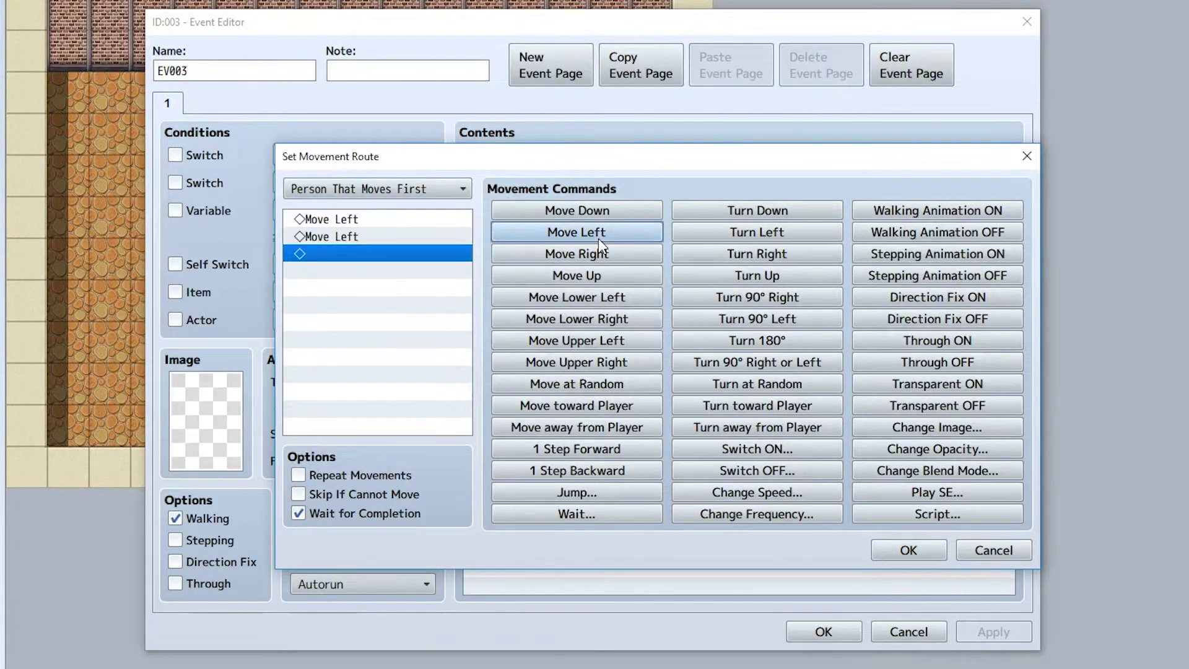
pyautogui.click(609, 212)
pyautogui.click(610, 212)
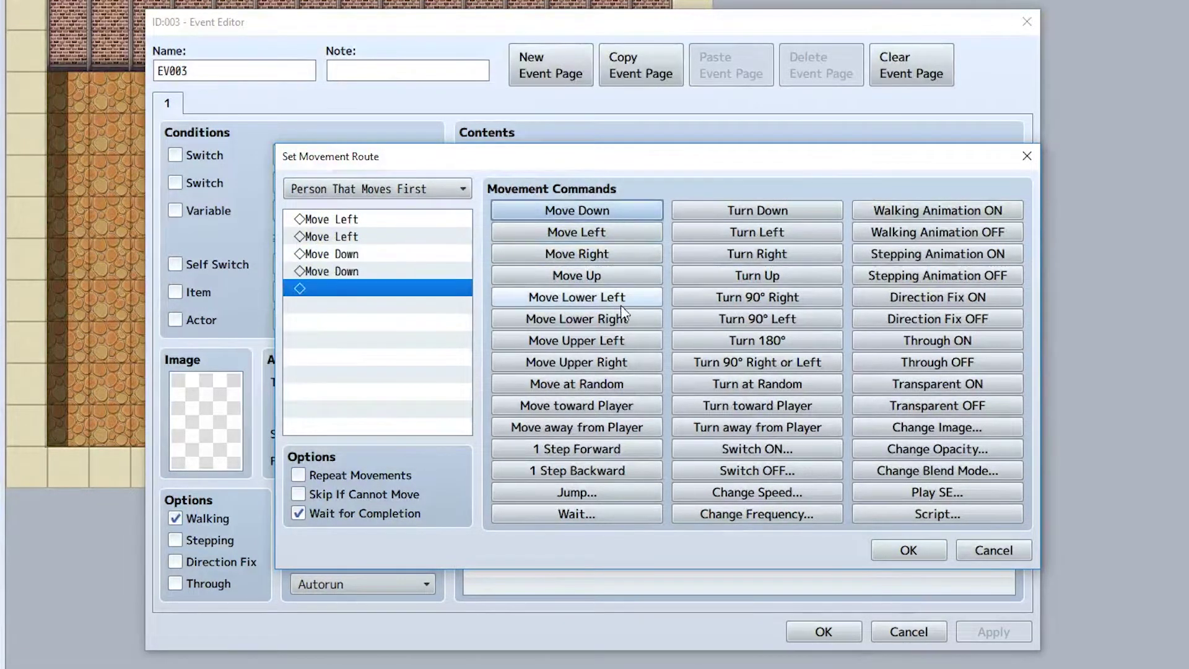
pyautogui.click(637, 512)
pyautogui.write('20')
pyautogui.press('Return')
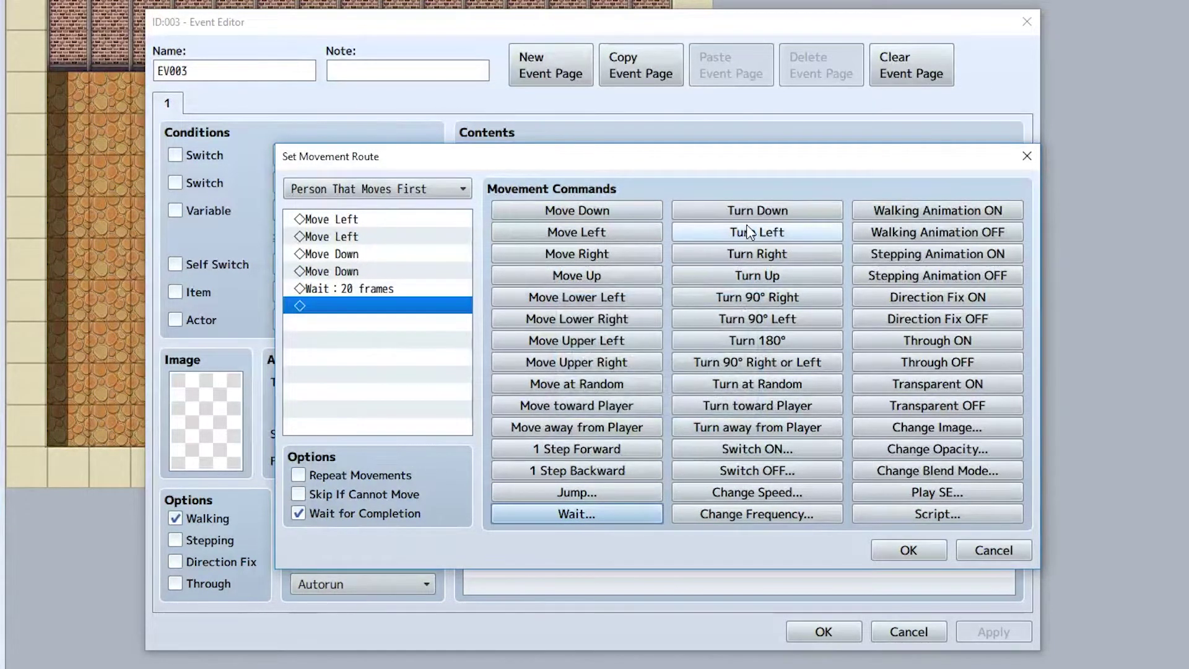
# - Finish the route with Turn Up, Wait 20, Turn Down, Wait 20, and apply it
pyautogui.click(752, 273)
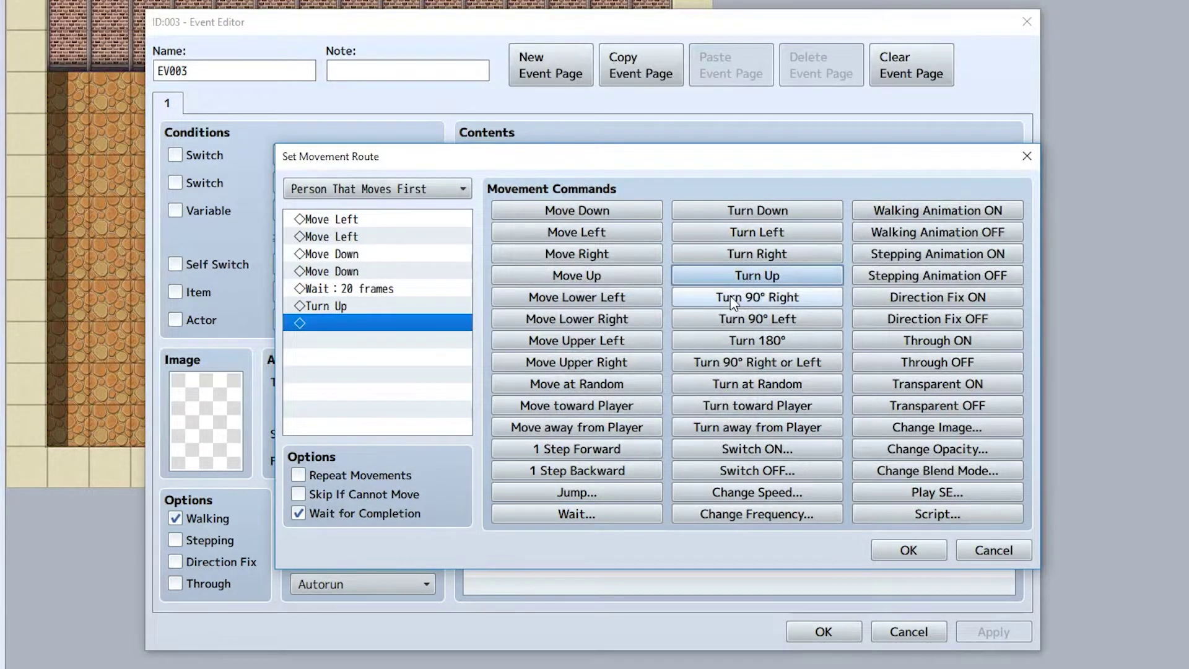
pyautogui.click(577, 510)
pyautogui.write('20')
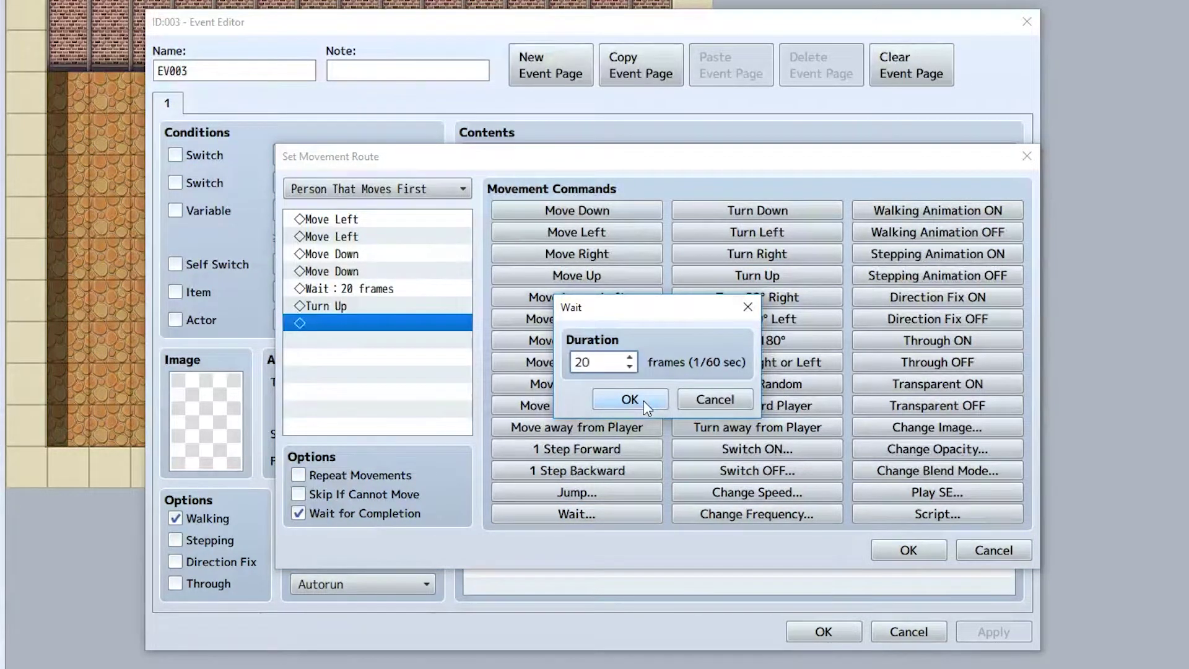
pyautogui.click(644, 401)
pyautogui.click(757, 210)
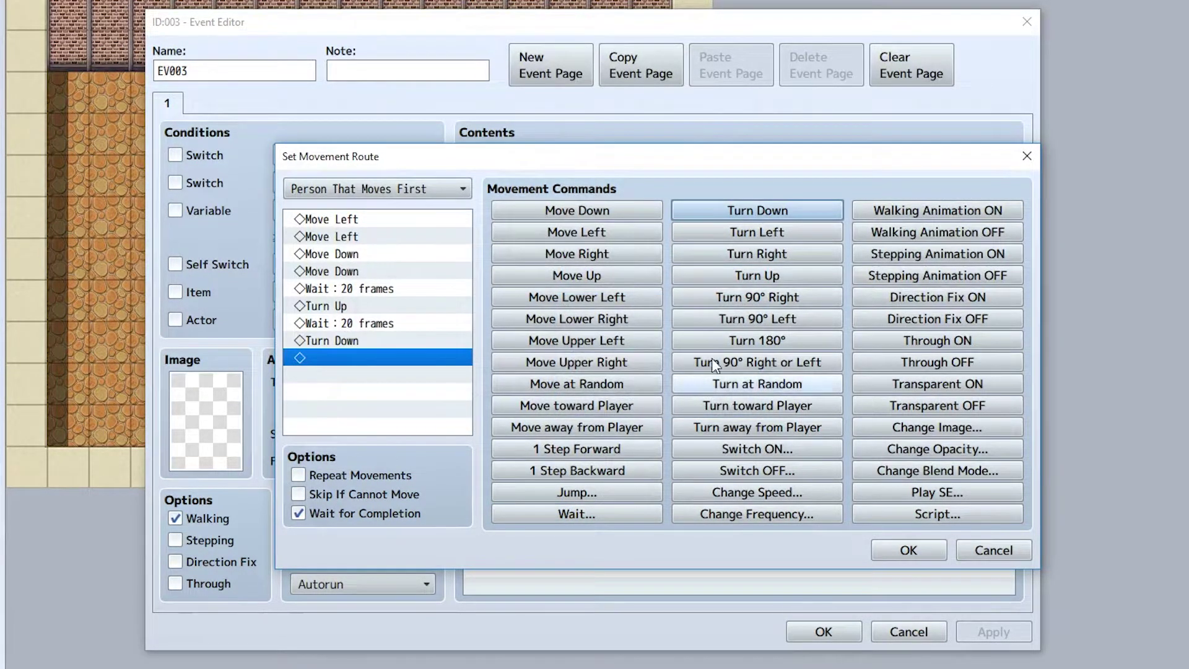
pyautogui.click(625, 510)
pyautogui.write('20')
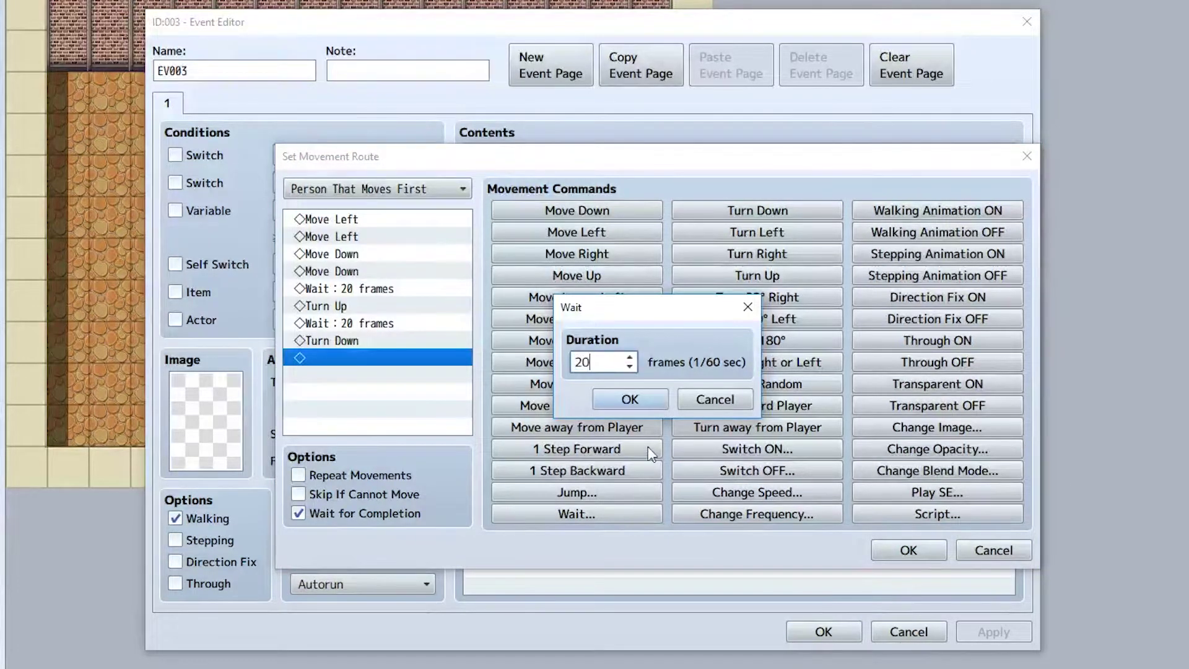
pyautogui.click(640, 402)
pyautogui.click(892, 548)
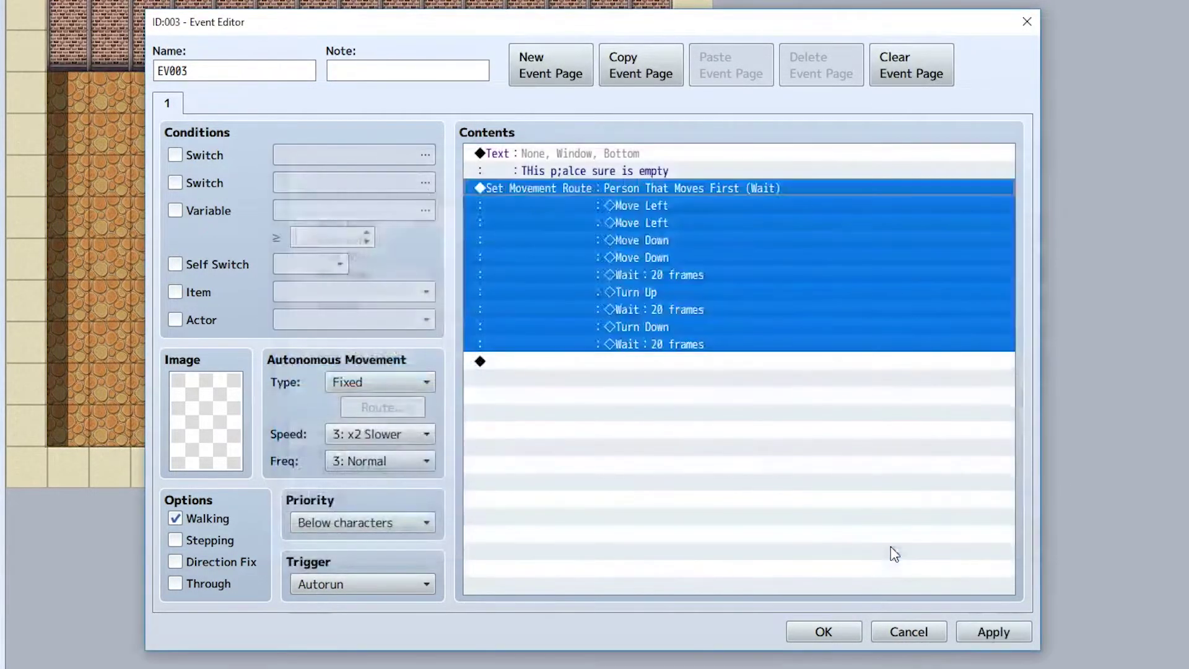
pyautogui.doubleClick(715, 441)
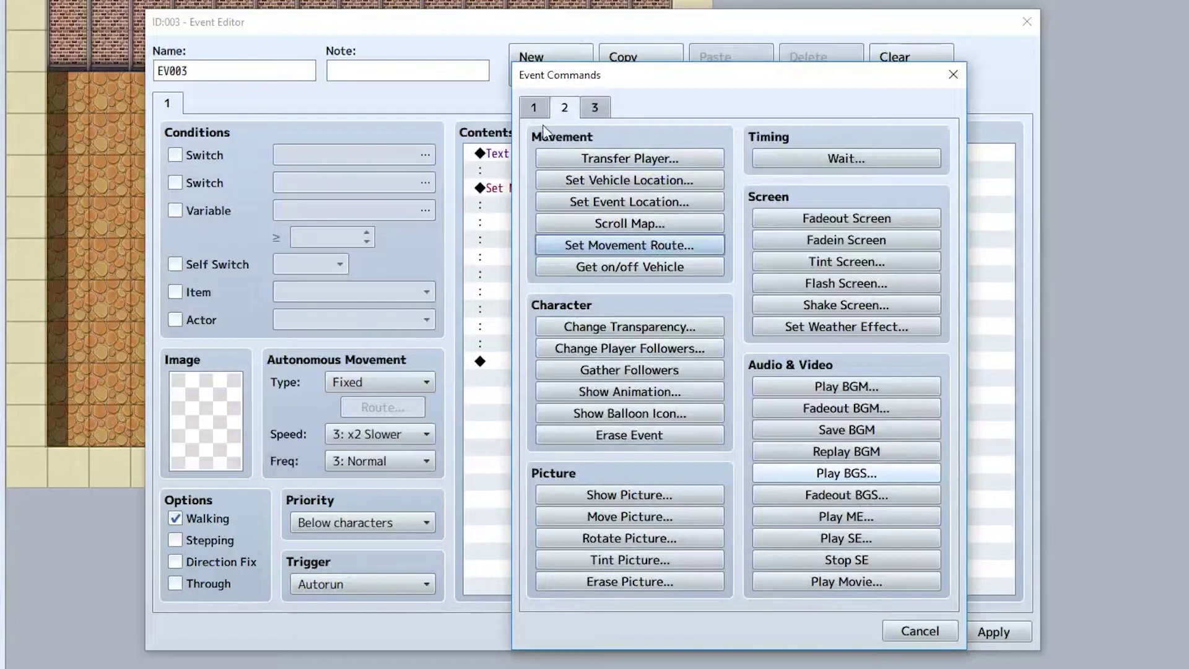
# - Add the message 'Hmmm...I wonder what I can do?' to EV003
pyautogui.click(534, 110)
pyautogui.click(594, 163)
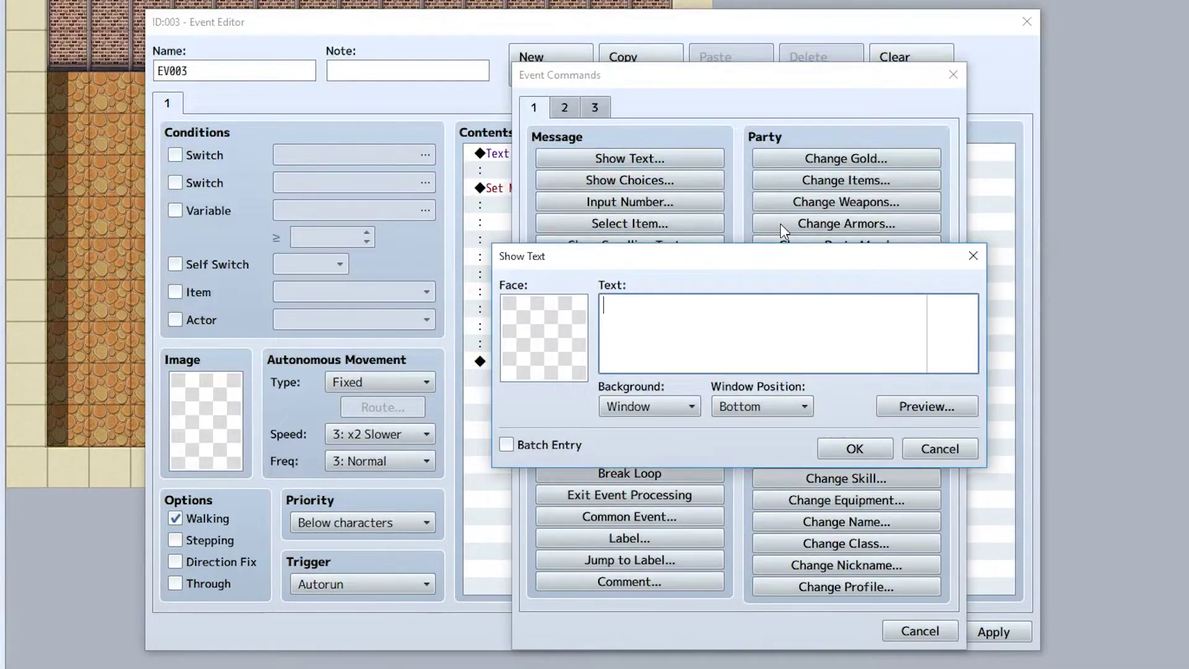
pyautogui.write('Hmmm...I wonder what I can do?')
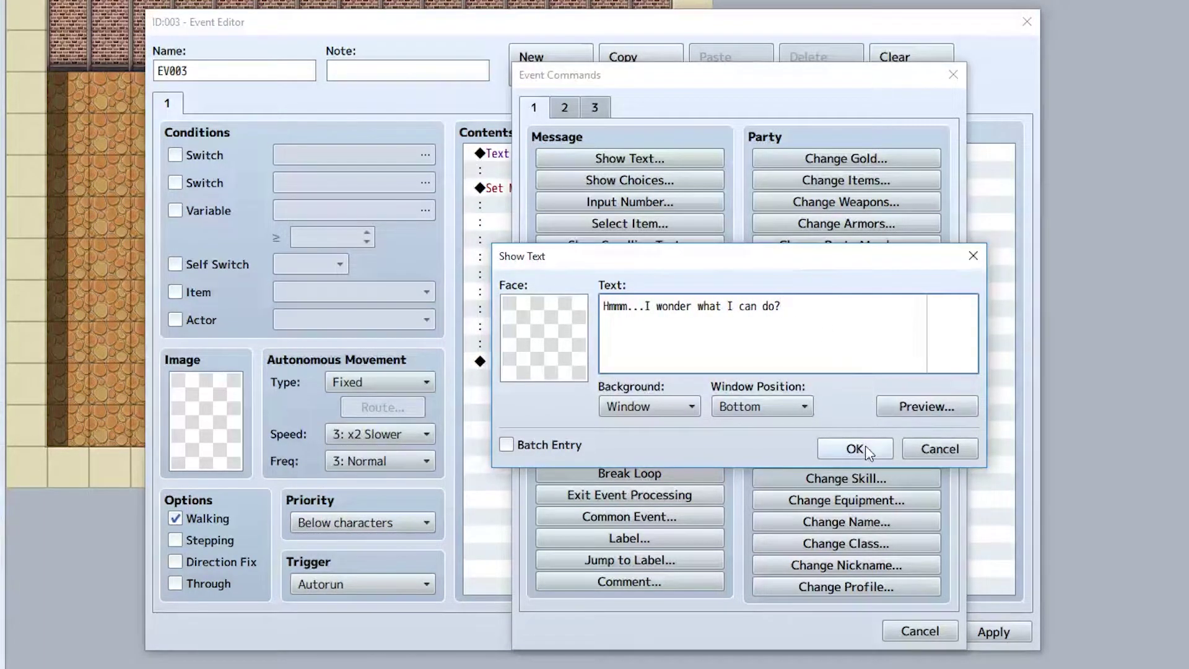
pyautogui.click(865, 449)
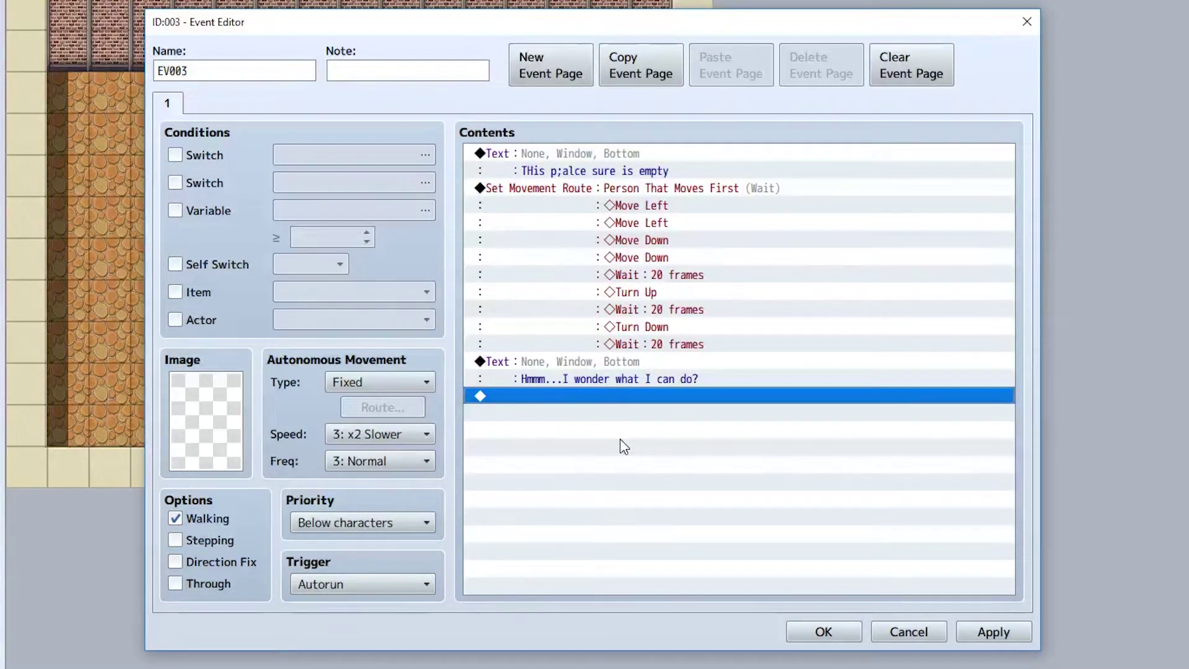
# - Add a Transfer Player to Town 1 at (28,6) facing Left
pyautogui.doubleClick(634, 451)
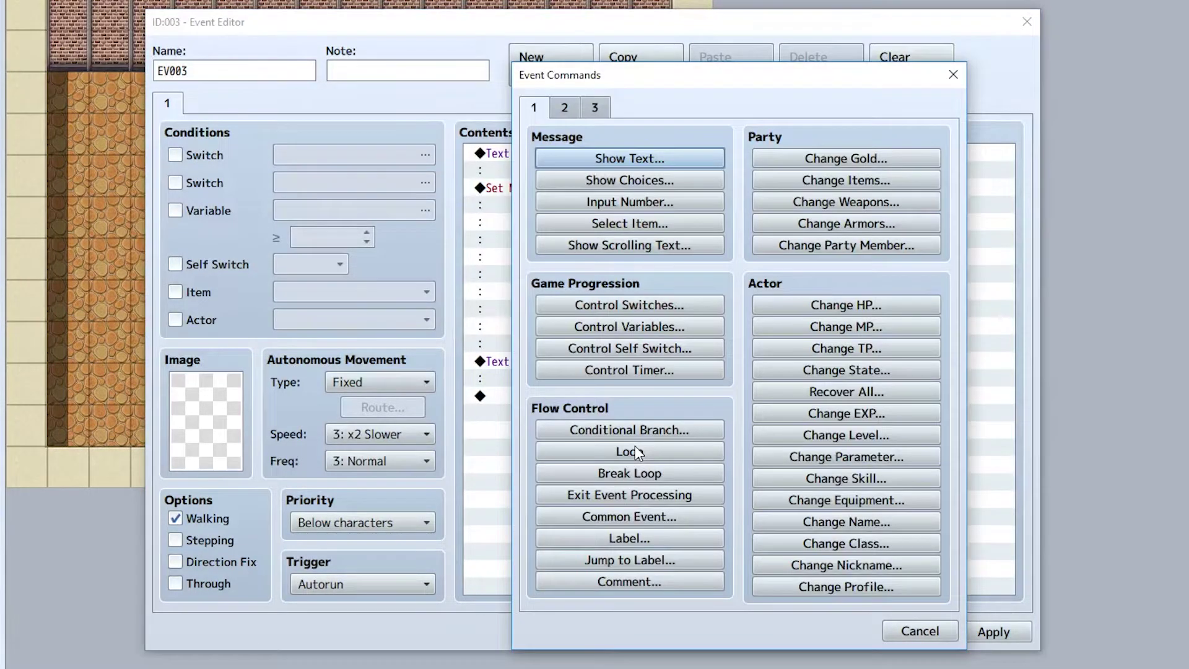
pyautogui.click(569, 105)
pyautogui.click(592, 109)
pyautogui.click(566, 109)
pyautogui.click(588, 159)
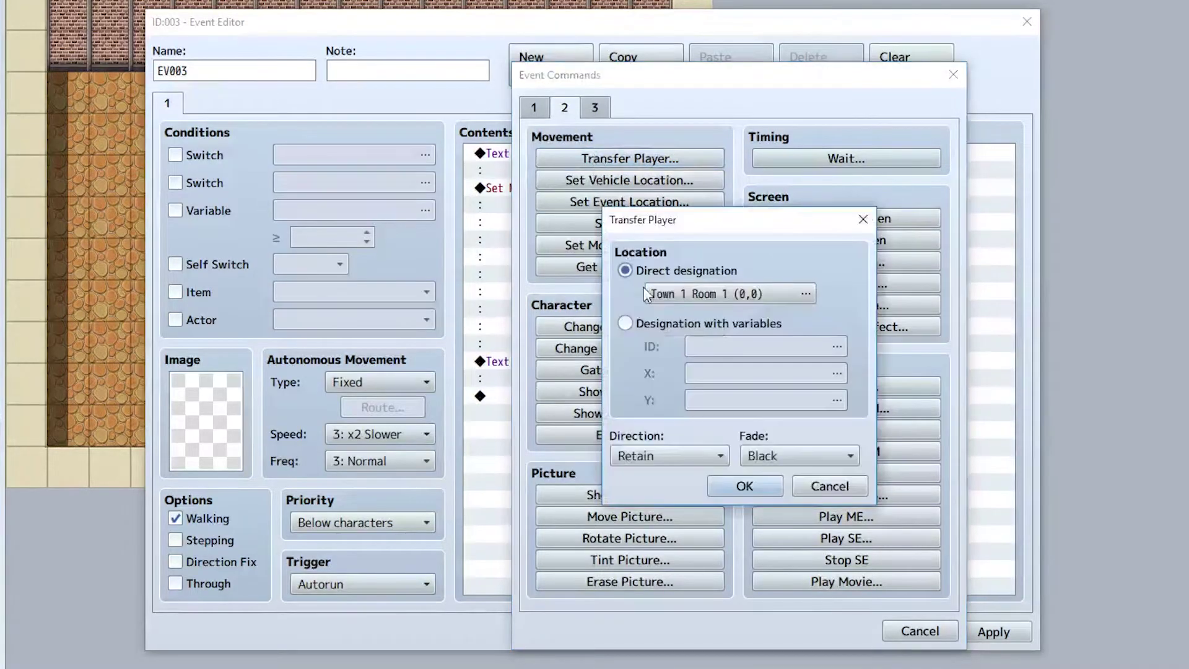
pyautogui.click(666, 295)
pyautogui.click(349, 121)
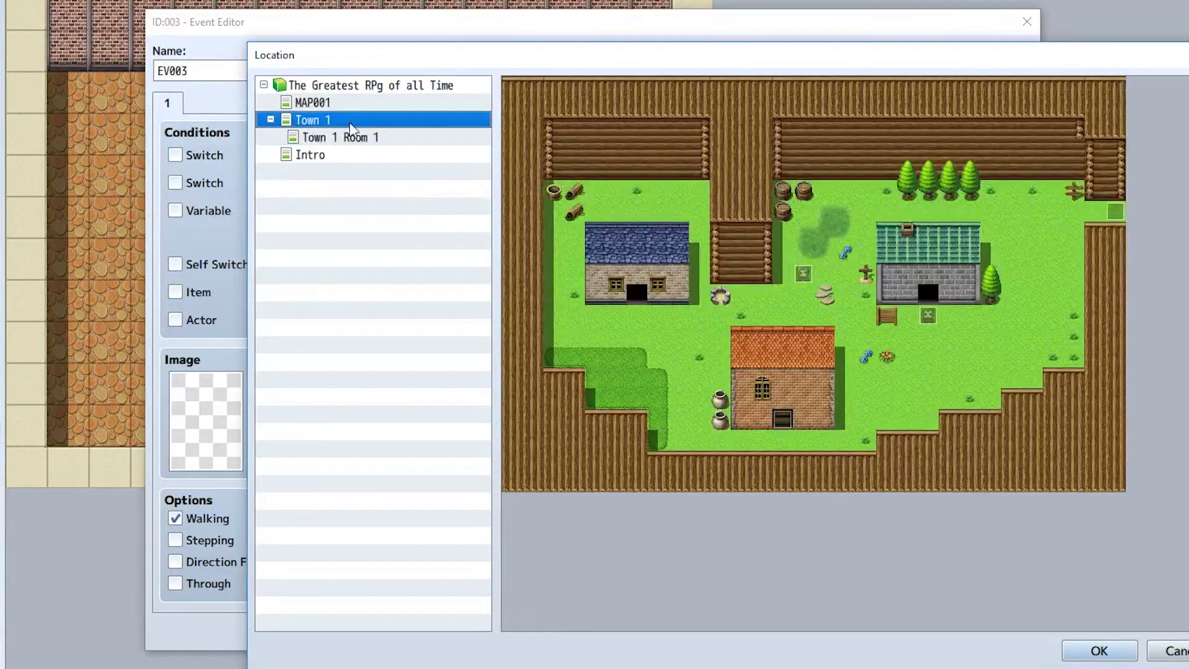
pyautogui.doubleClick(1090, 210)
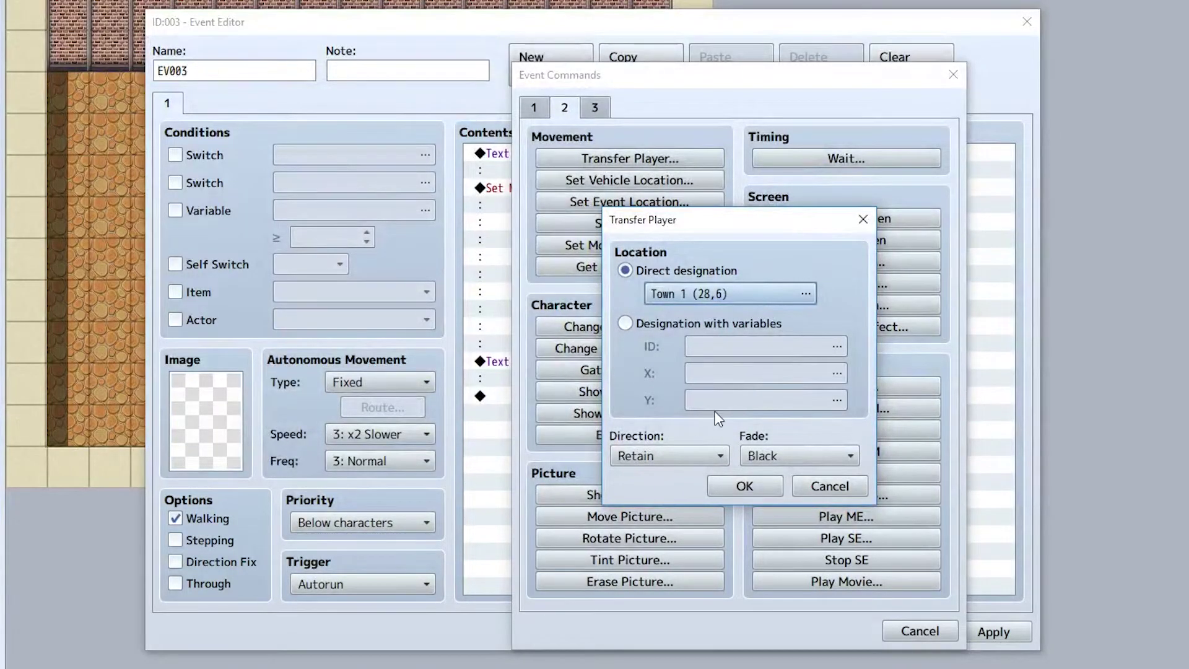
pyautogui.click(680, 461)
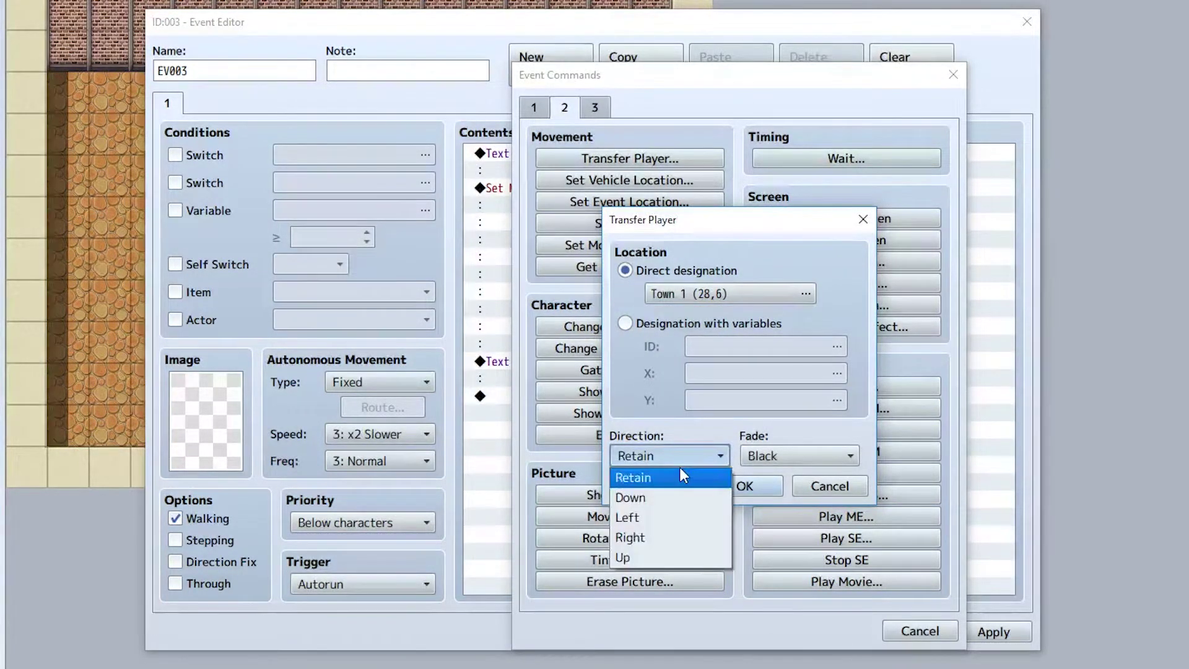
pyautogui.click(655, 519)
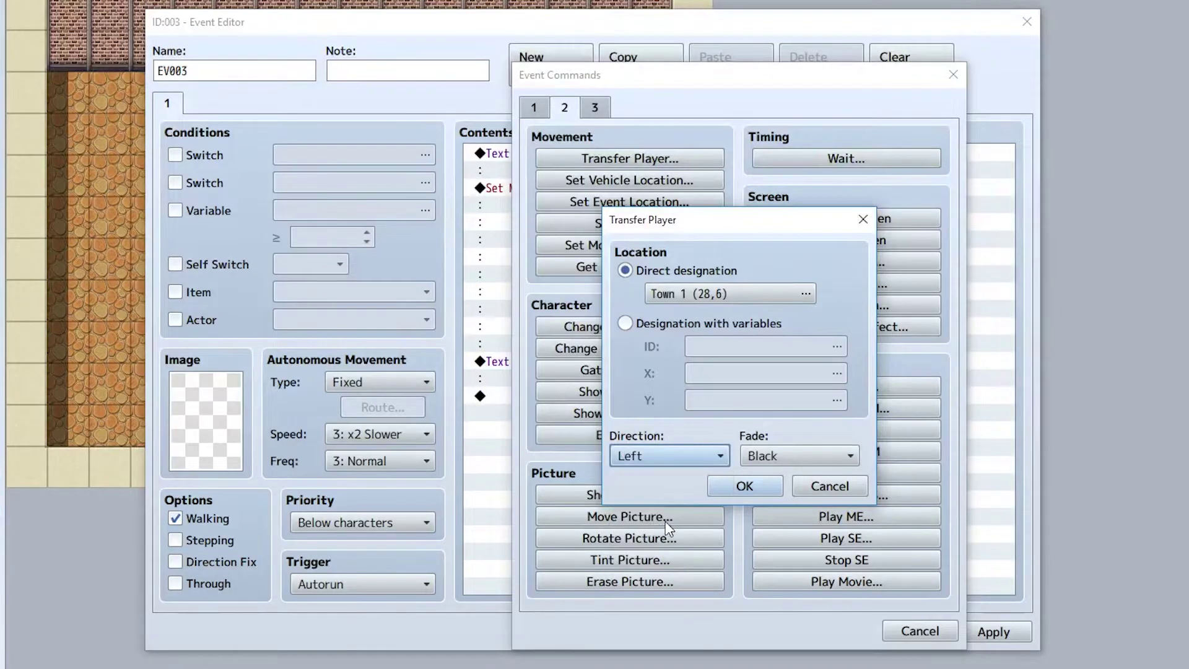
pyautogui.click(731, 489)
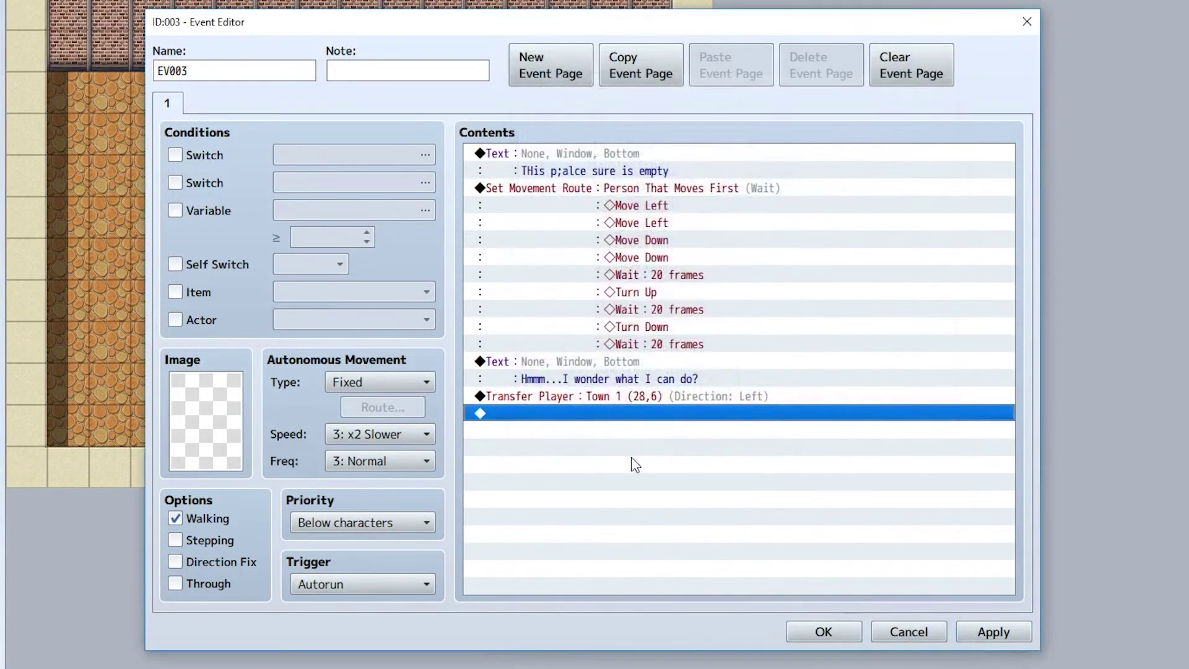
# - Add Change Transparency OFF and save the cutscene event
pyautogui.doubleClick(631, 466)
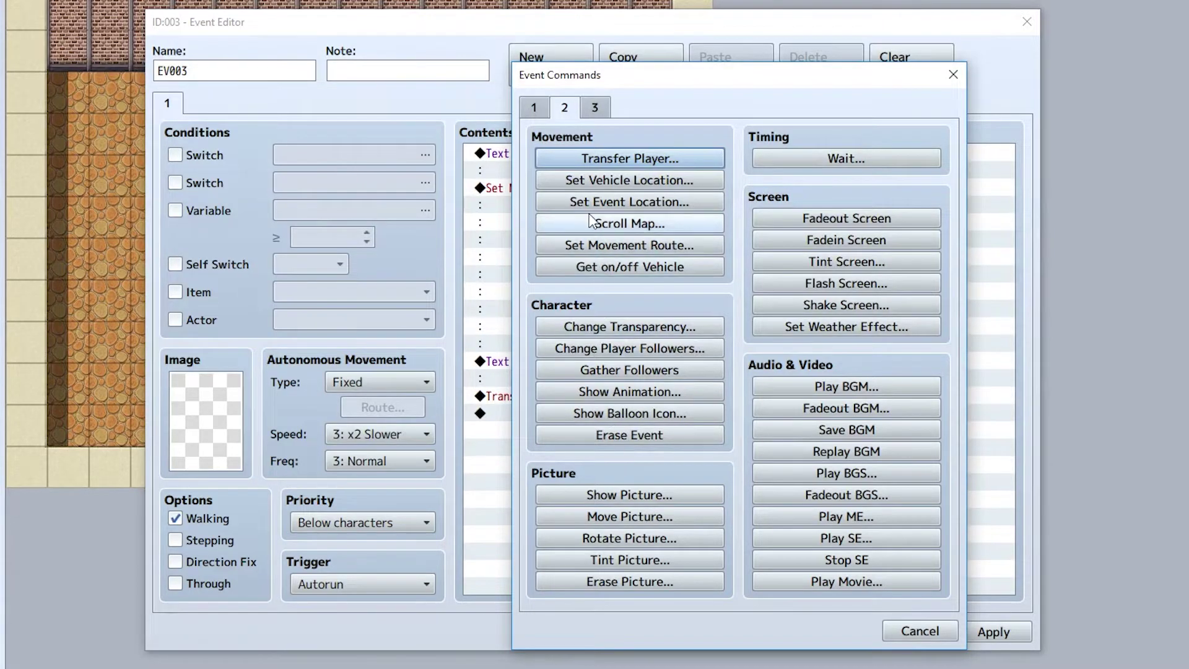
pyautogui.click(592, 110)
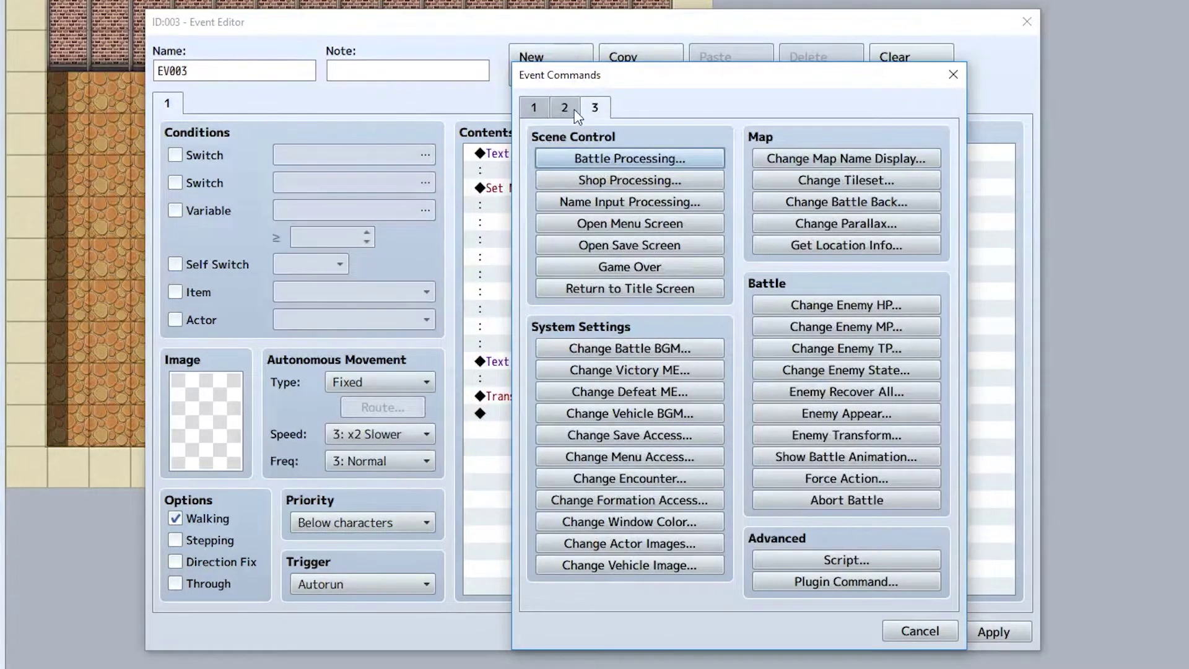
pyautogui.click(565, 109)
pyautogui.click(621, 328)
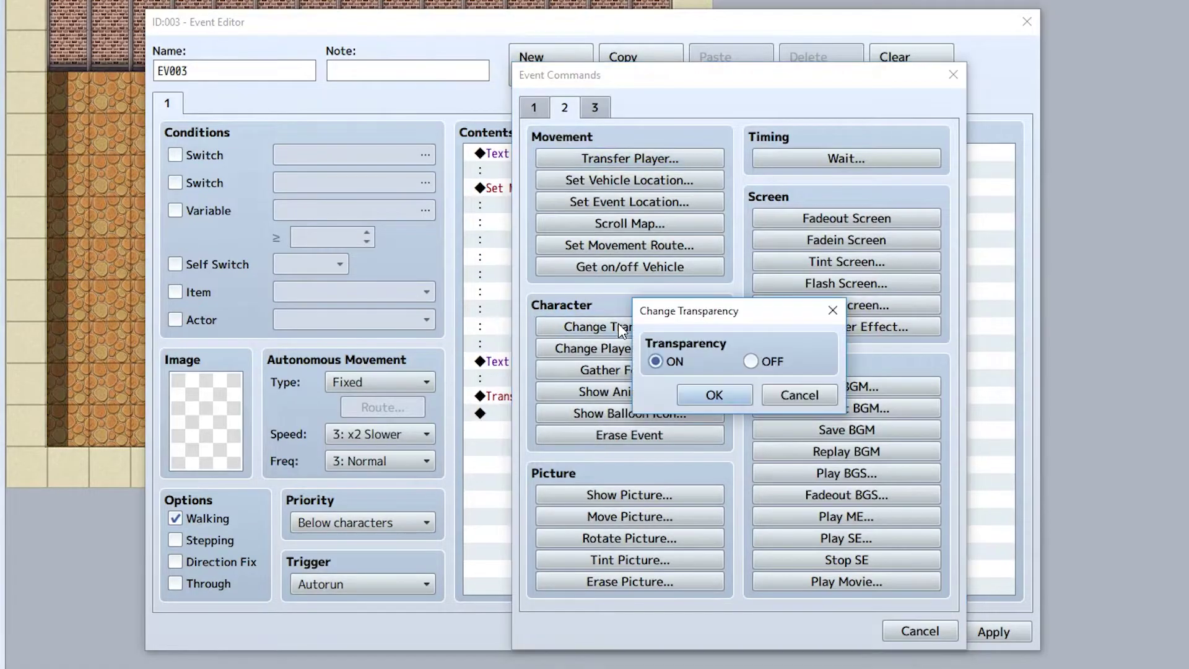
pyautogui.click(751, 361)
pyautogui.click(714, 395)
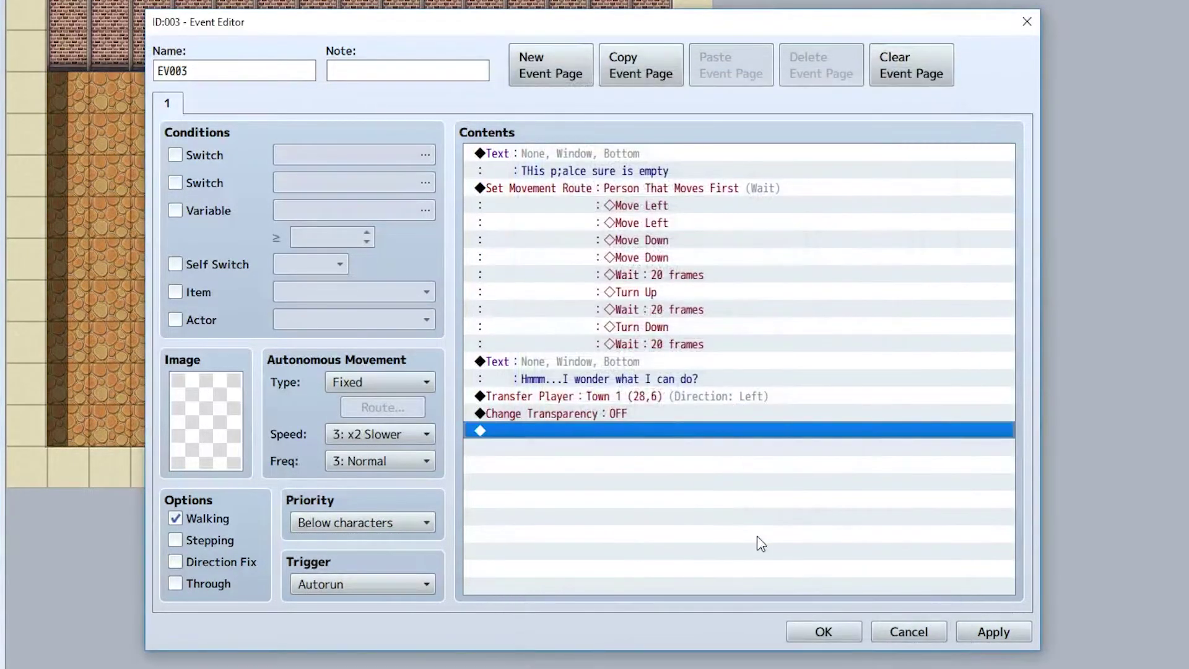
pyautogui.click(805, 631)
# - In Town 1, create an Autorun event on the tile at (28,6)
pyautogui.click(40, 447)
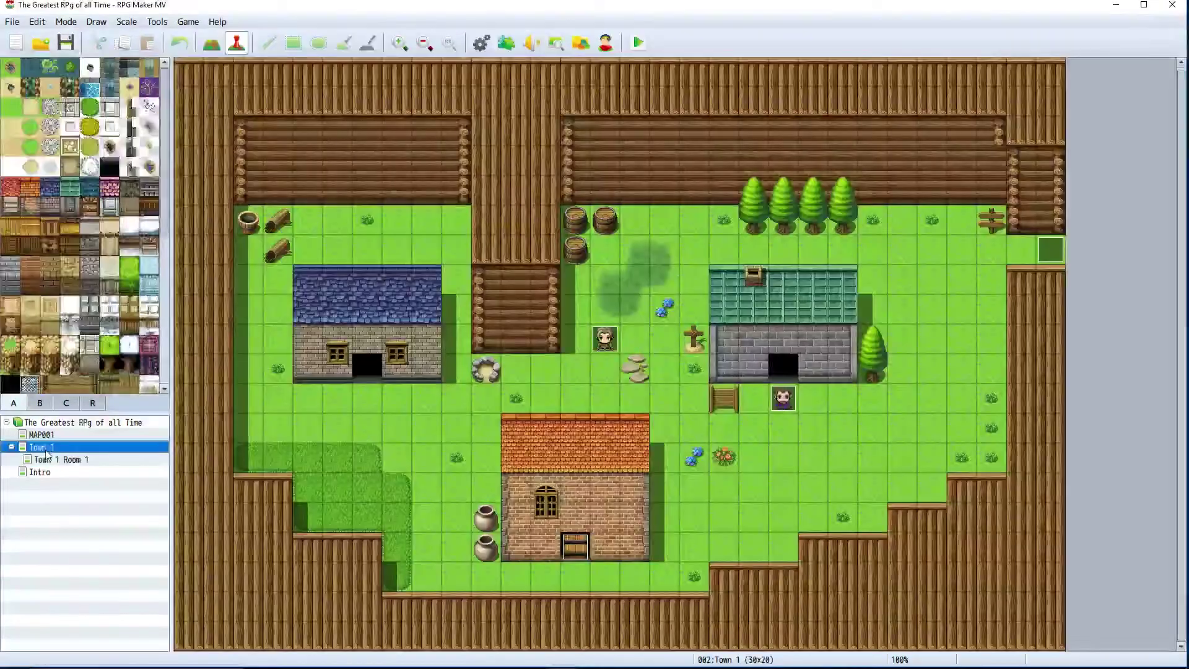
pyautogui.click(1016, 247)
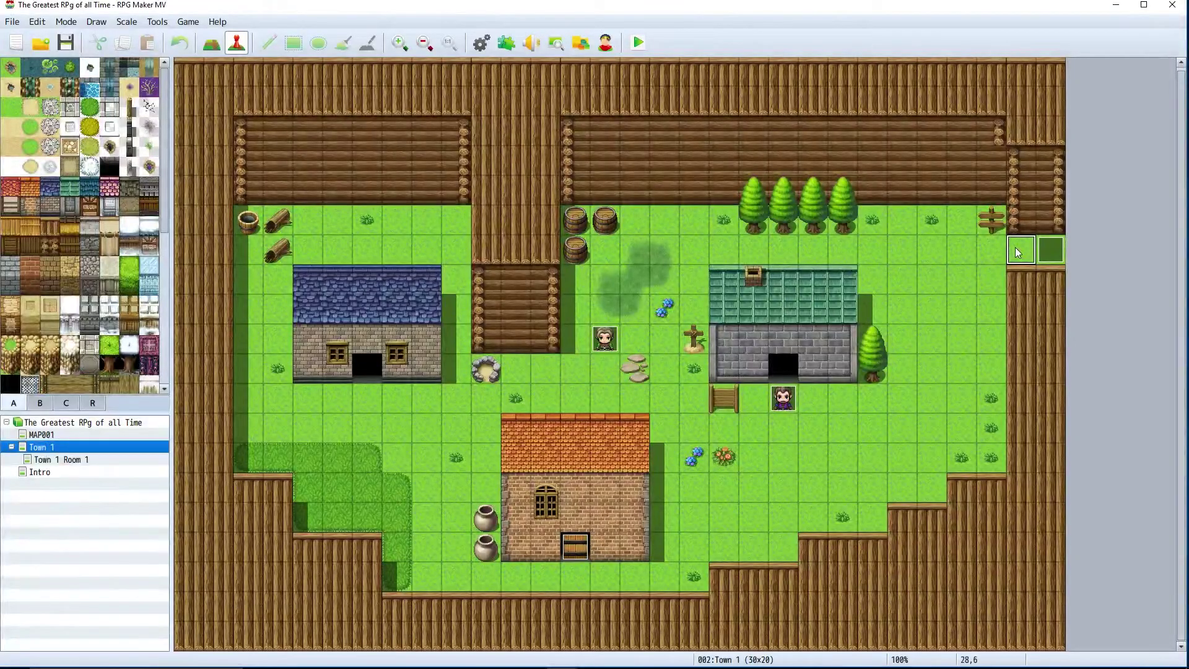
pyautogui.doubleClick(1019, 127)
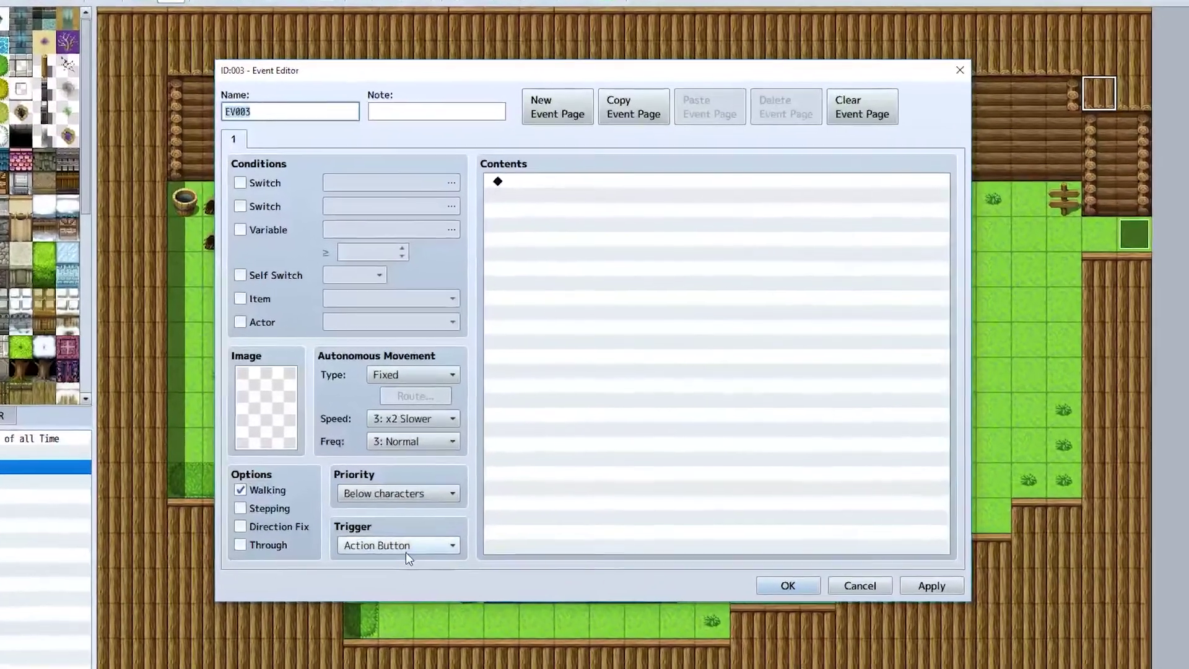
pyautogui.click(427, 519)
pyautogui.click(379, 644)
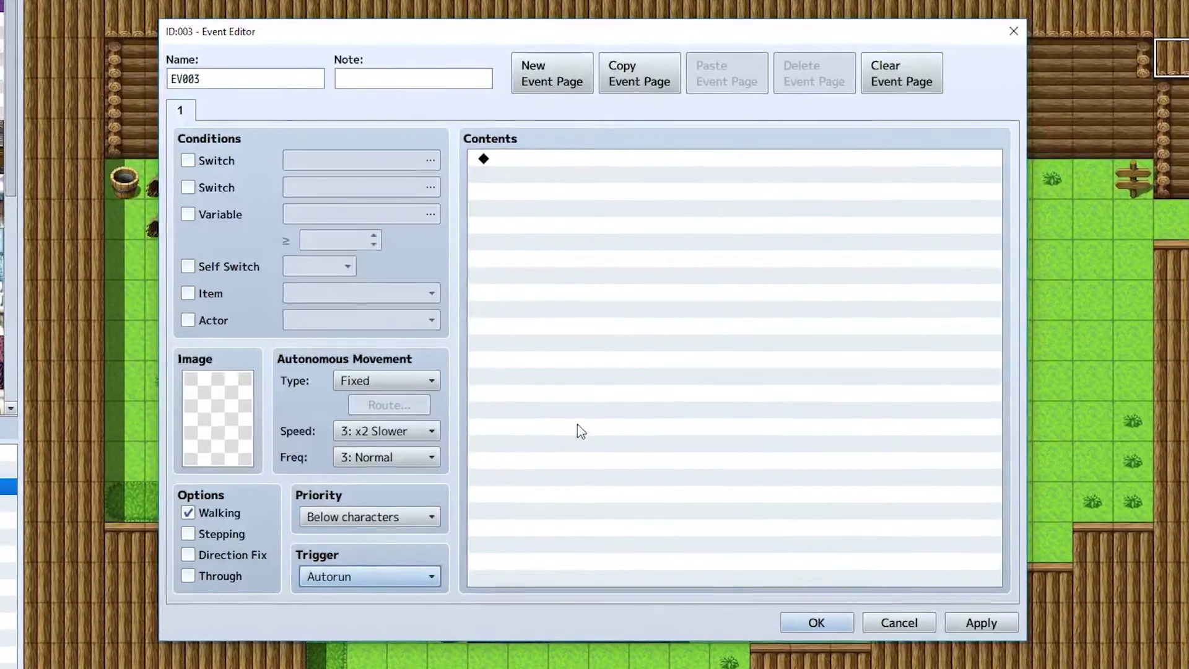
# - Add a player movement route: Move Left ×2, Move Down ×3, Move Left
pyautogui.doubleClick(586, 418)
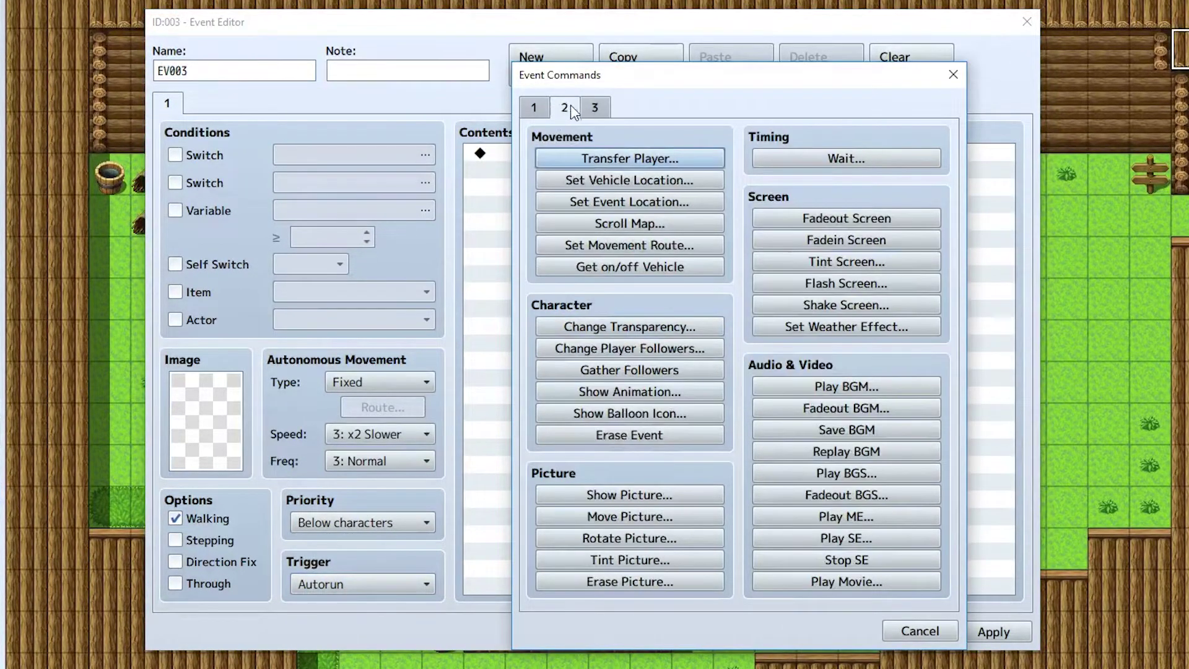
pyautogui.click(596, 109)
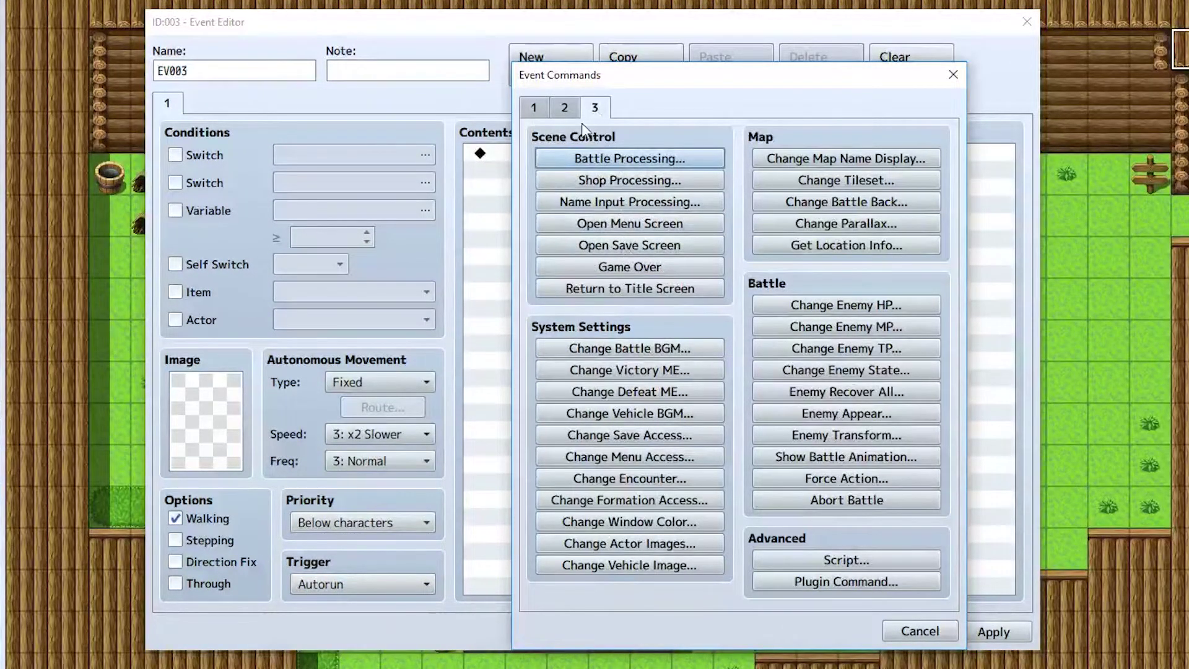
pyautogui.click(564, 108)
pyautogui.click(611, 241)
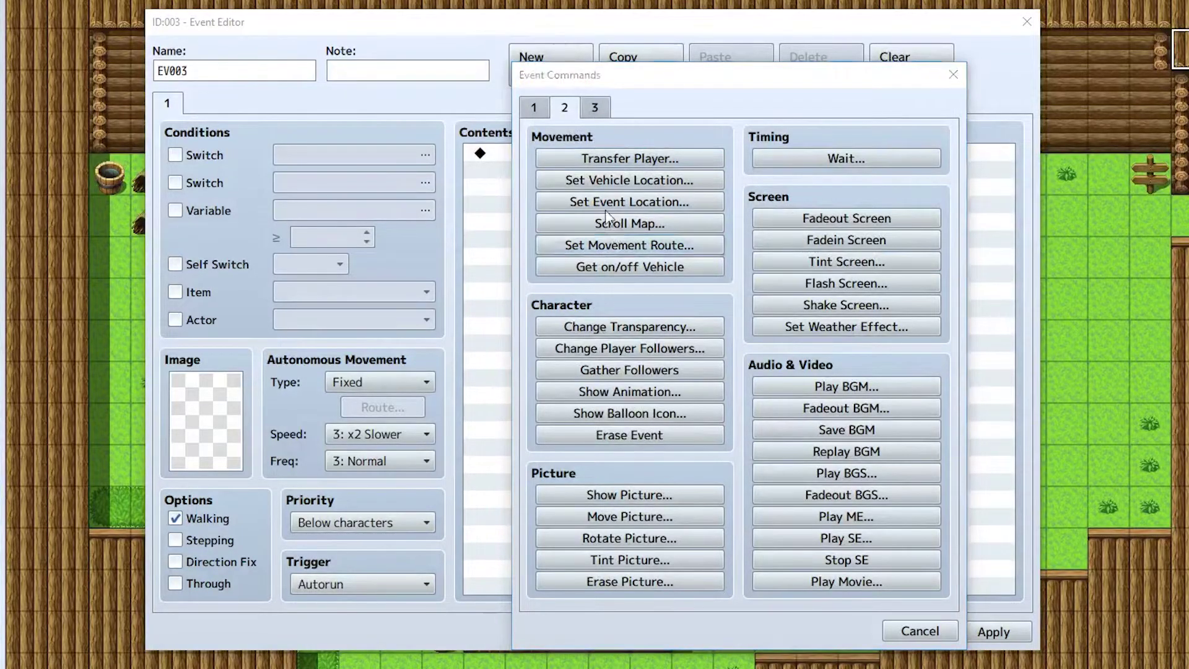
pyautogui.click(664, 239)
pyautogui.click(664, 239)
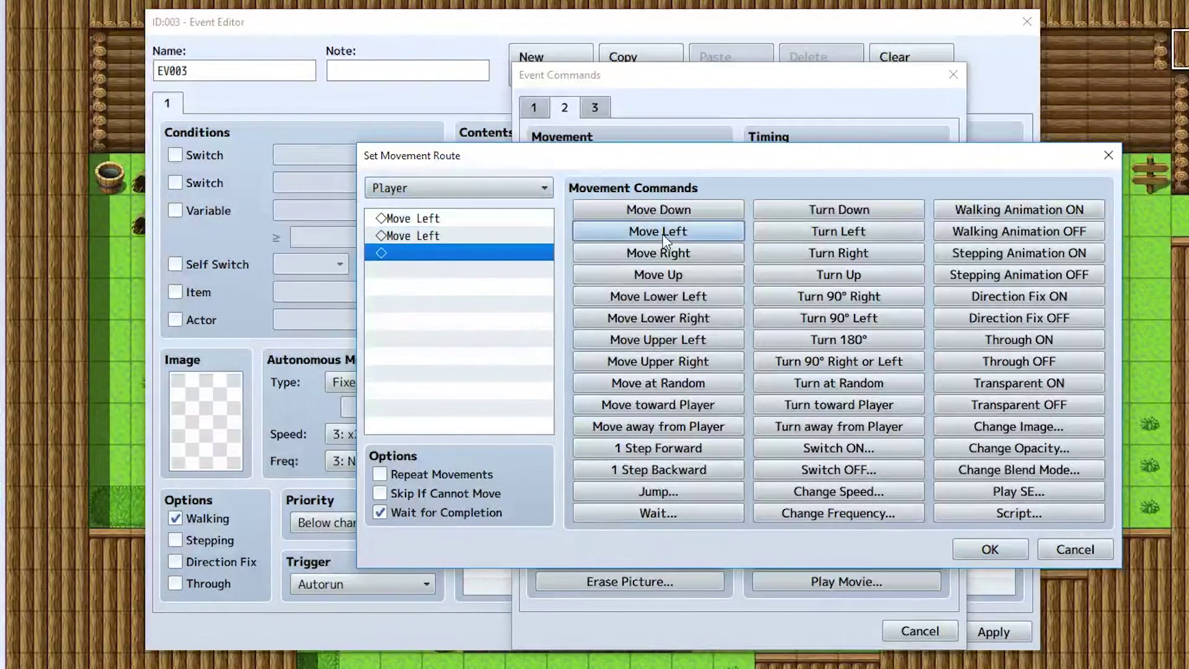
pyautogui.click(656, 211)
pyautogui.click(657, 211)
pyautogui.click(658, 211)
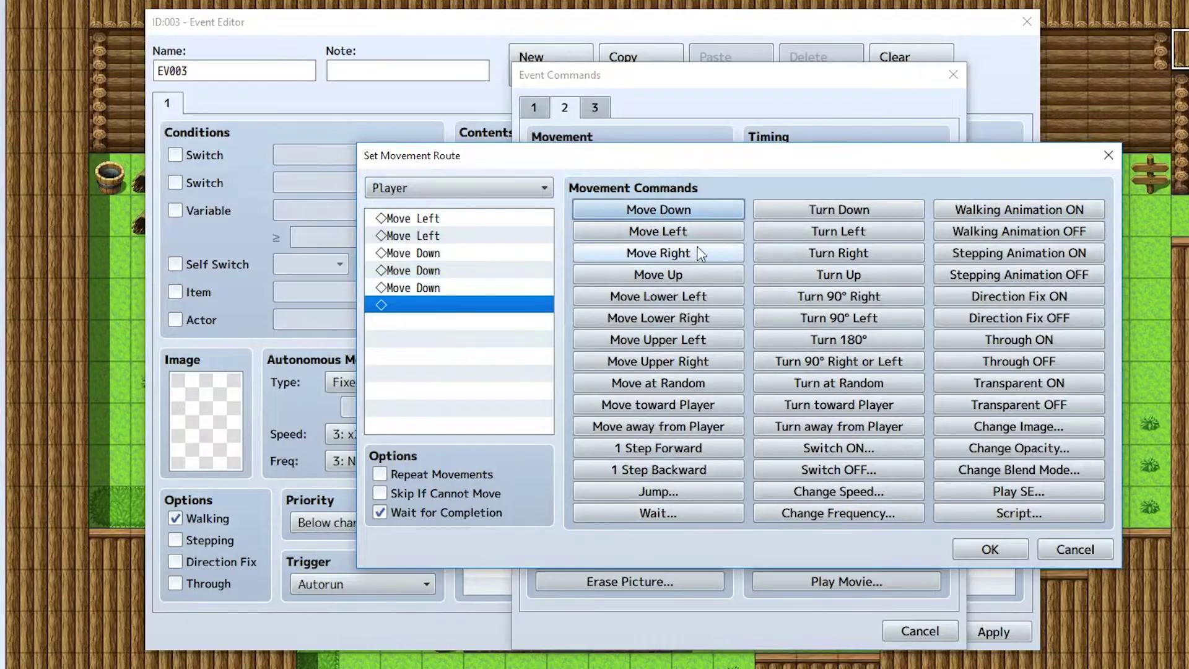
pyautogui.click(658, 231)
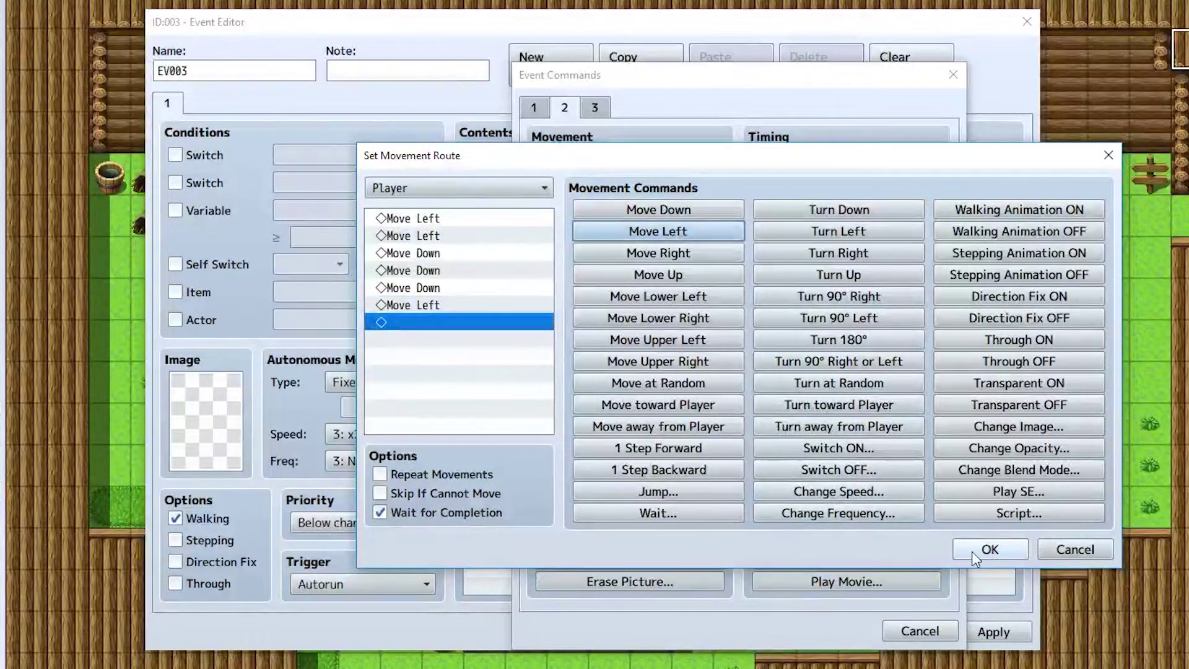
pyautogui.click(987, 550)
pyautogui.doubleClick(613, 274)
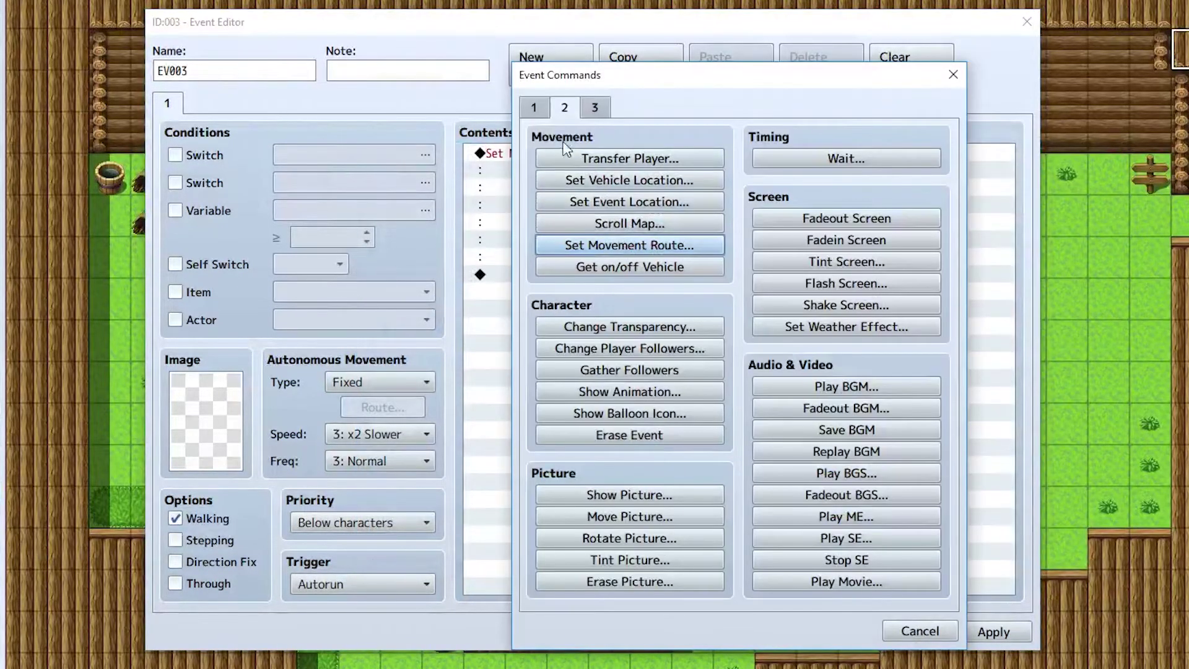
pyautogui.click(533, 108)
# - Add a two-line message 'THis is a trown adn stuff/' / 'YAYAYAYAY' with a myFace portrait
pyautogui.click(590, 155)
pyautogui.write('THis is')
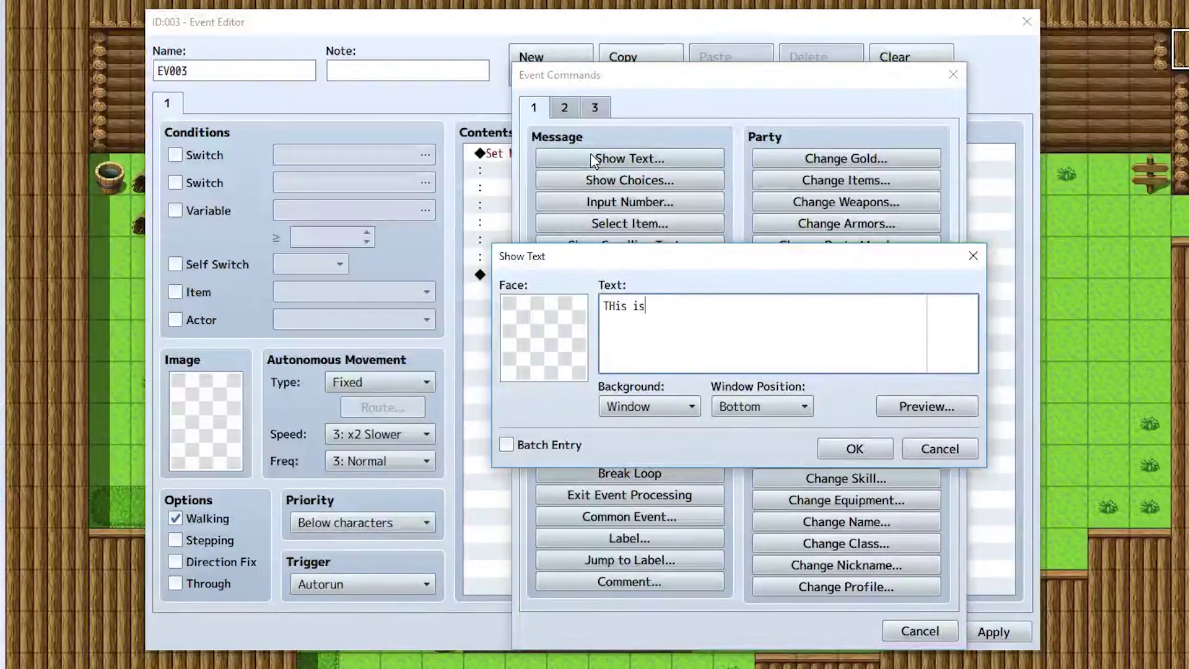
pyautogui.write(' a trown adn stuff/')
pyautogui.press('Return')
pyautogui.write('YAYAYAYAY')
pyautogui.doubleClick(523, 299)
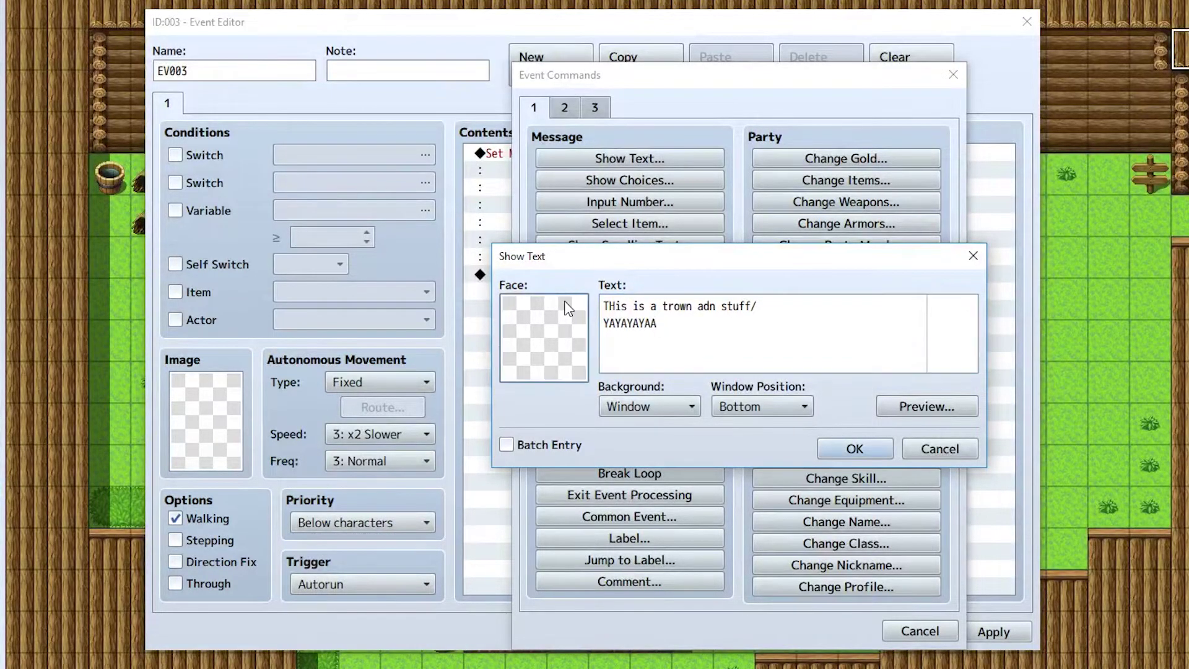
pyautogui.click(461, 379)
pyautogui.doubleClick(740, 242)
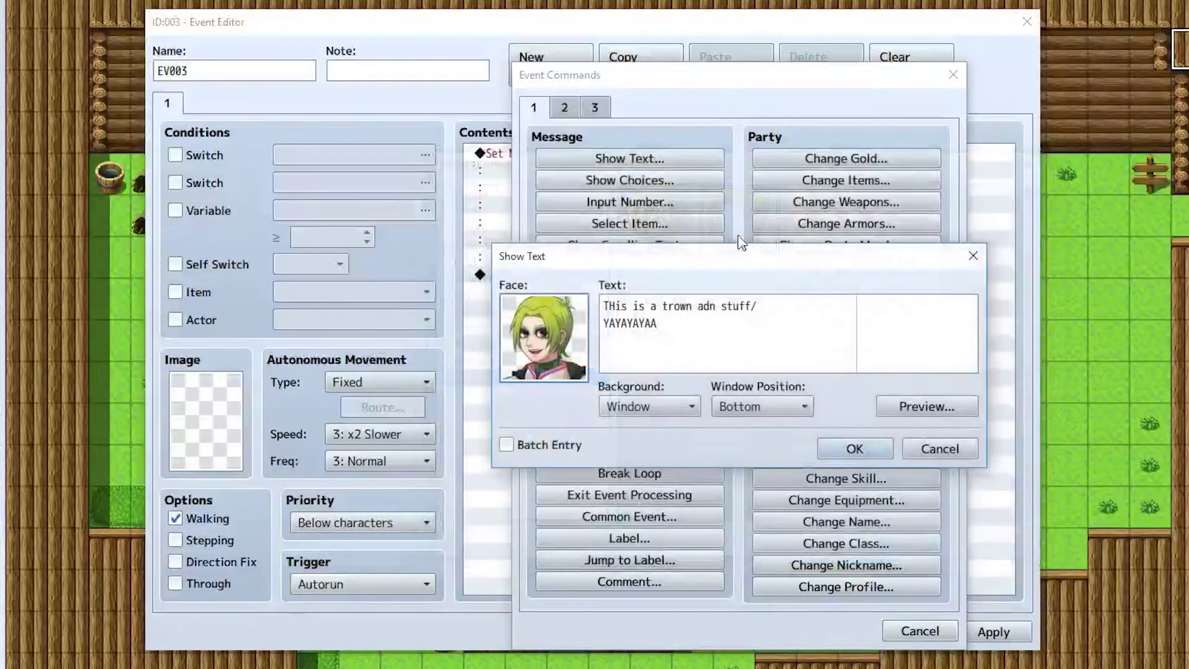
pyautogui.click(855, 450)
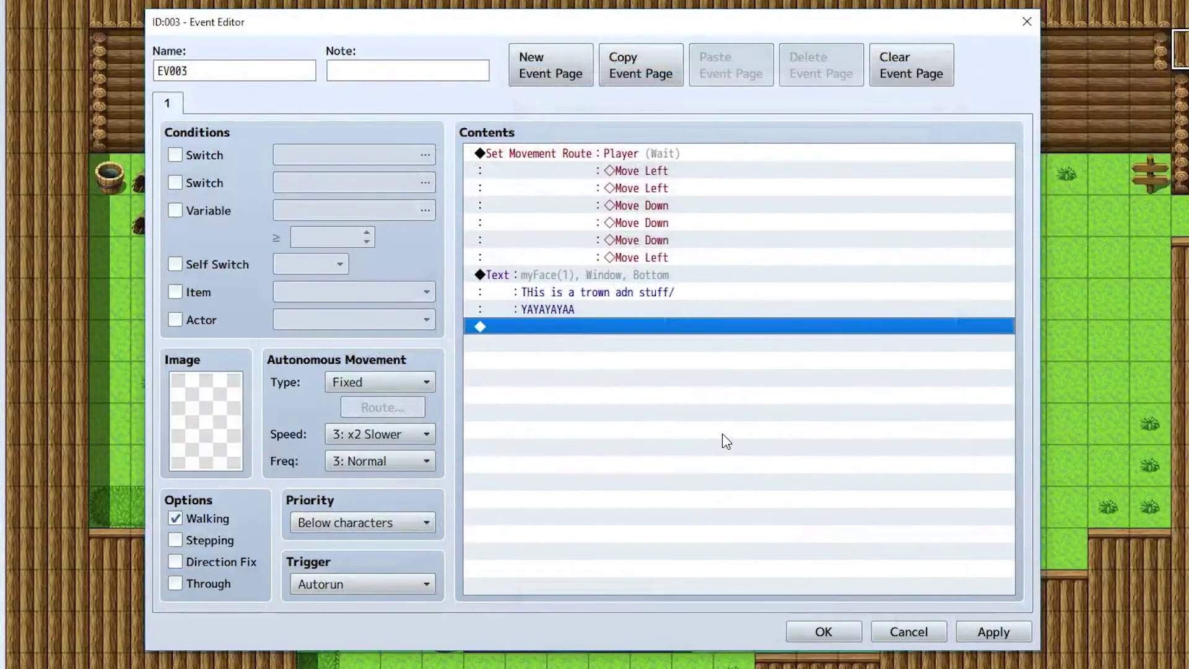
# - Add Control Self Switch A = ON, create page 2 requiring Self Switch A, and save
pyautogui.doubleClick(637, 448)
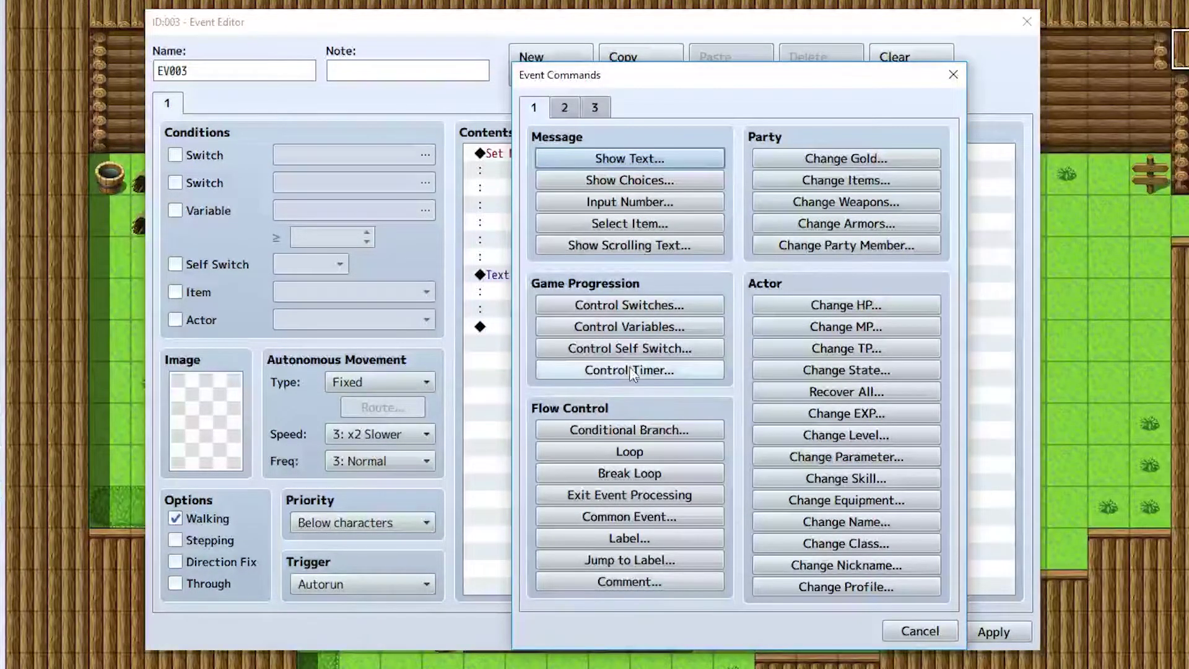
pyautogui.click(627, 351)
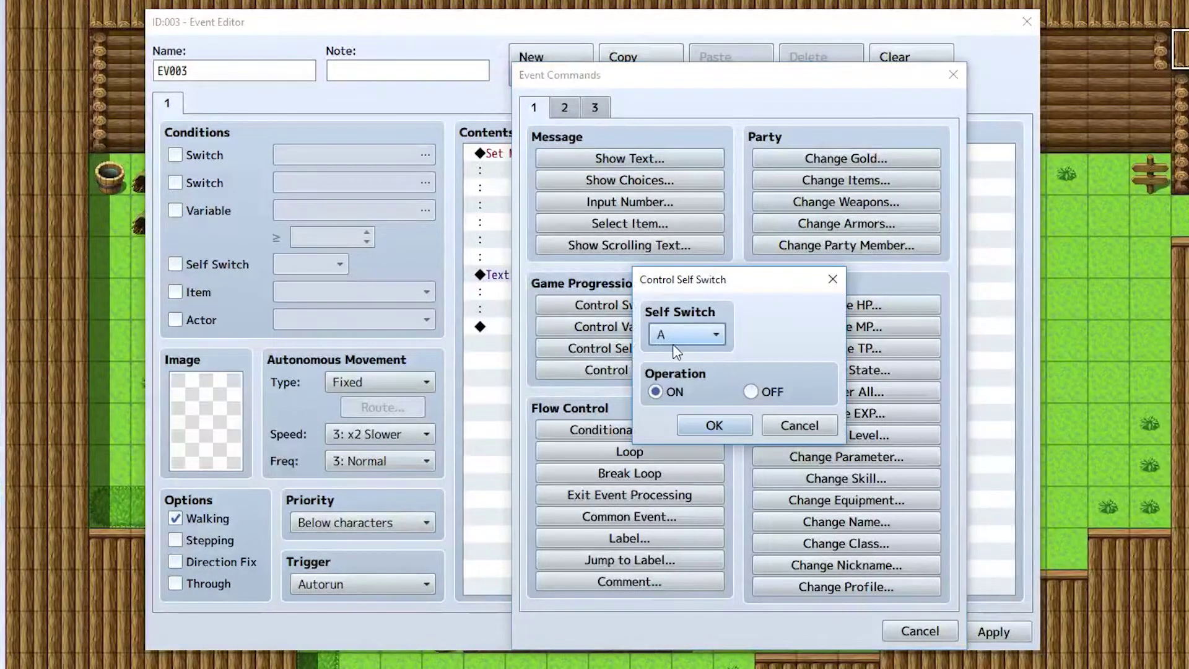
pyautogui.click(712, 427)
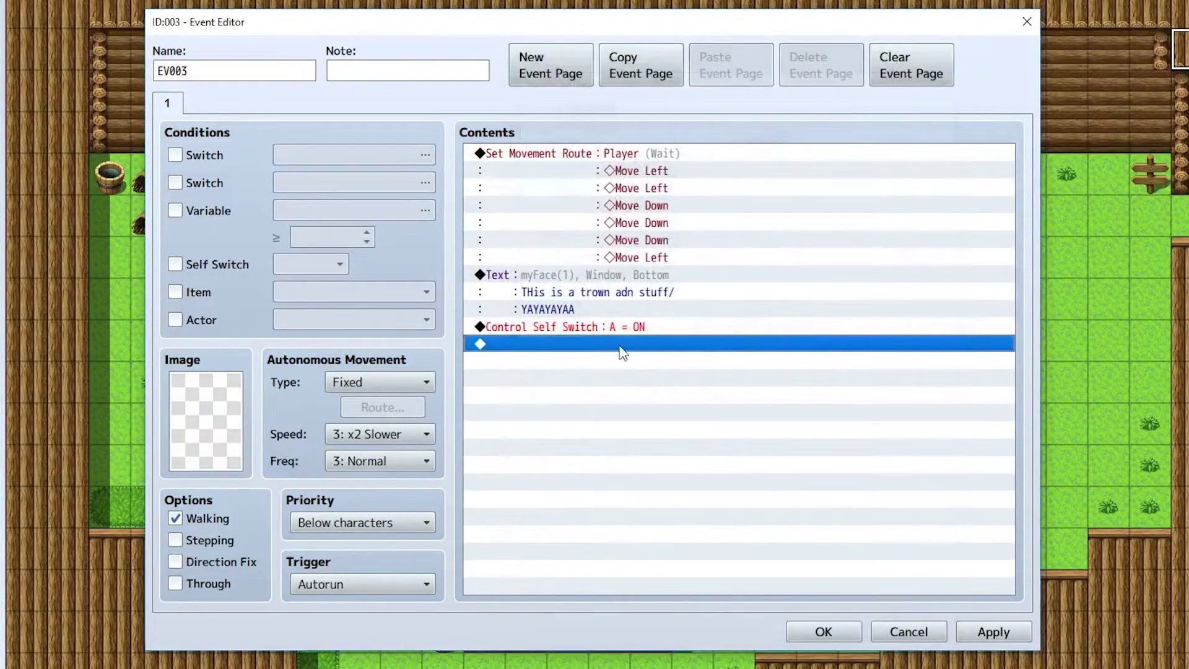
pyautogui.click(550, 64)
pyautogui.click(188, 263)
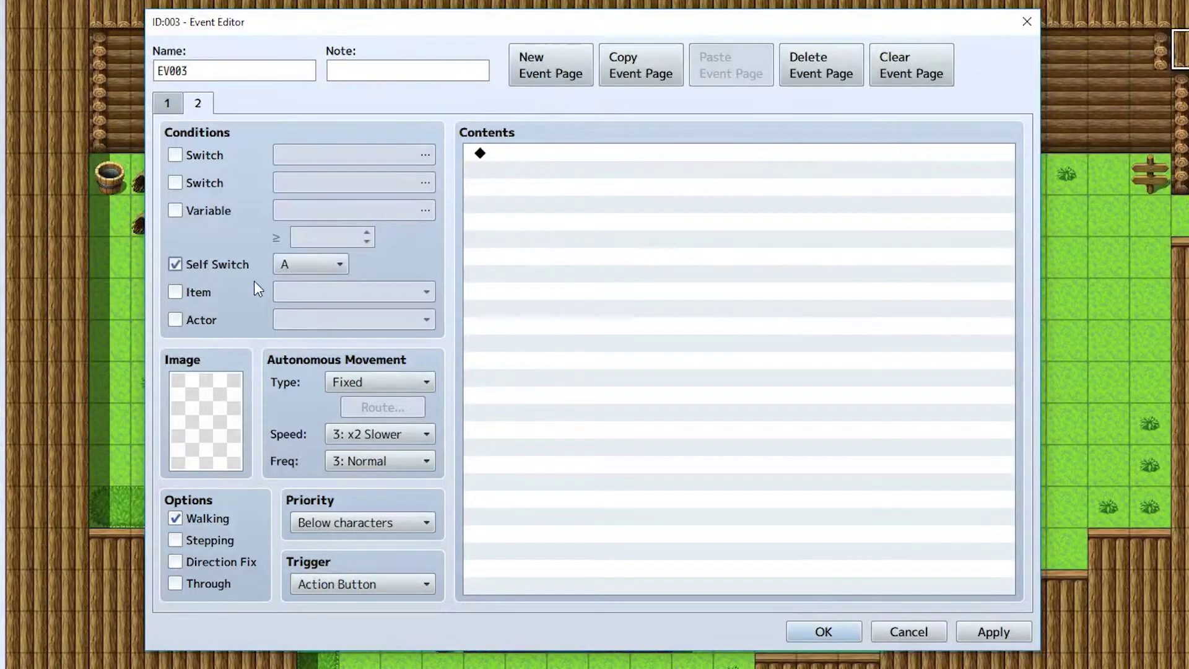
pyautogui.click(171, 103)
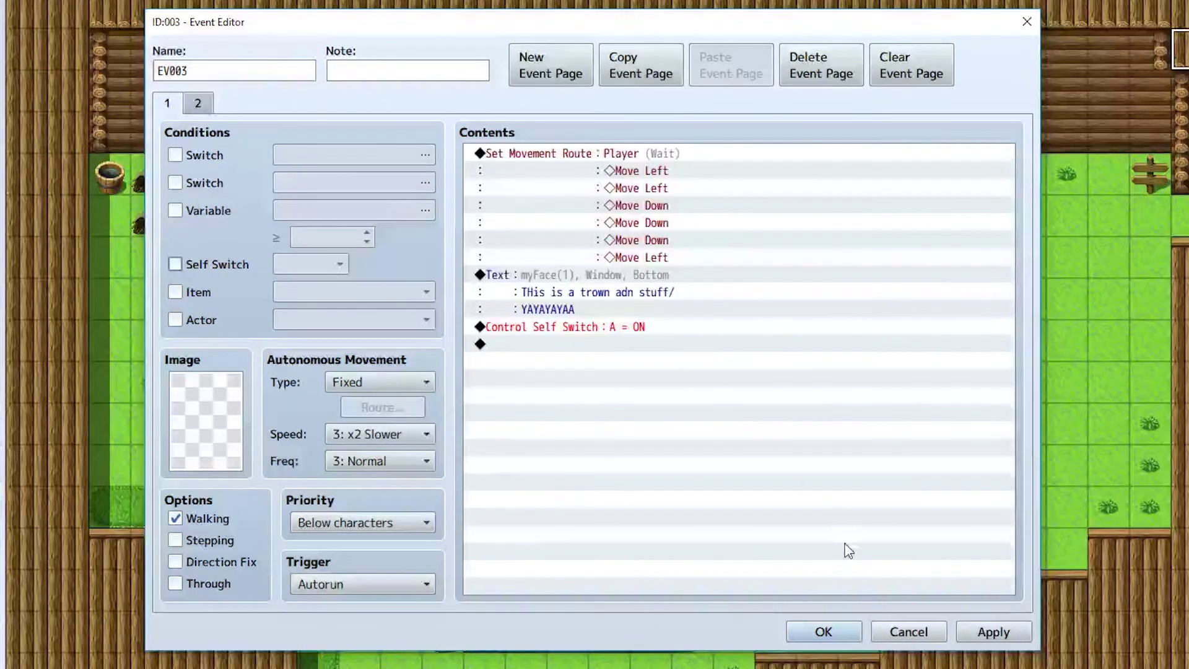
pyautogui.click(832, 631)
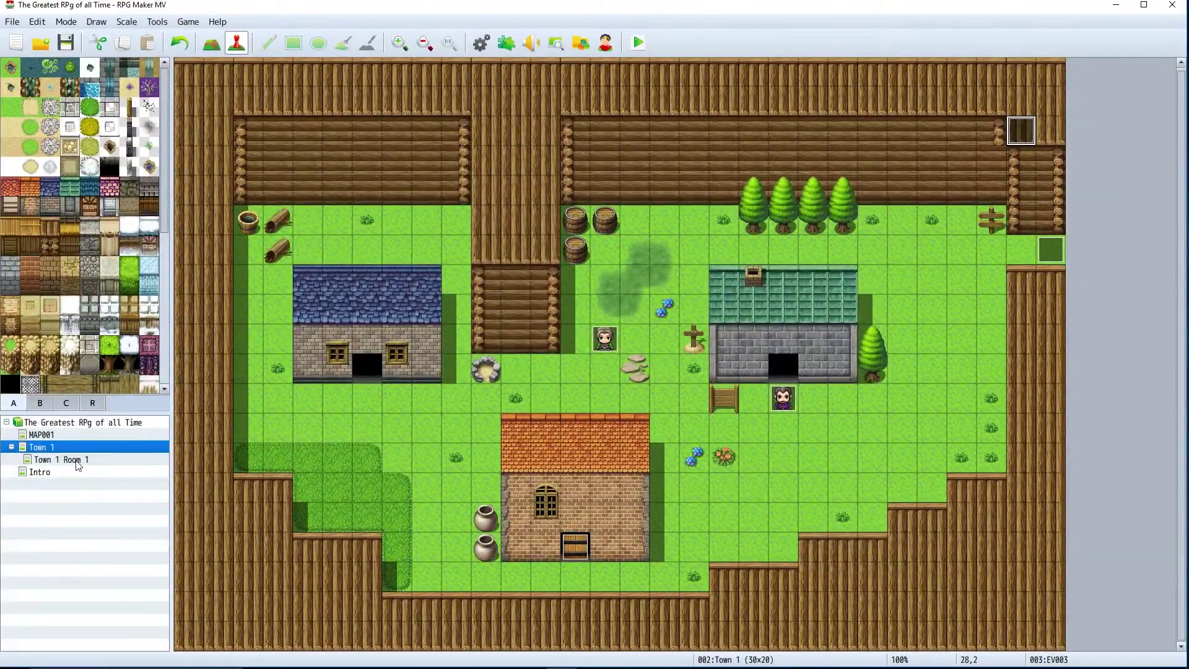
# - In Town 1 Room 1's EV003, add Self Switch A = ON and a page 2 conditioned on A
pyautogui.click(75, 462)
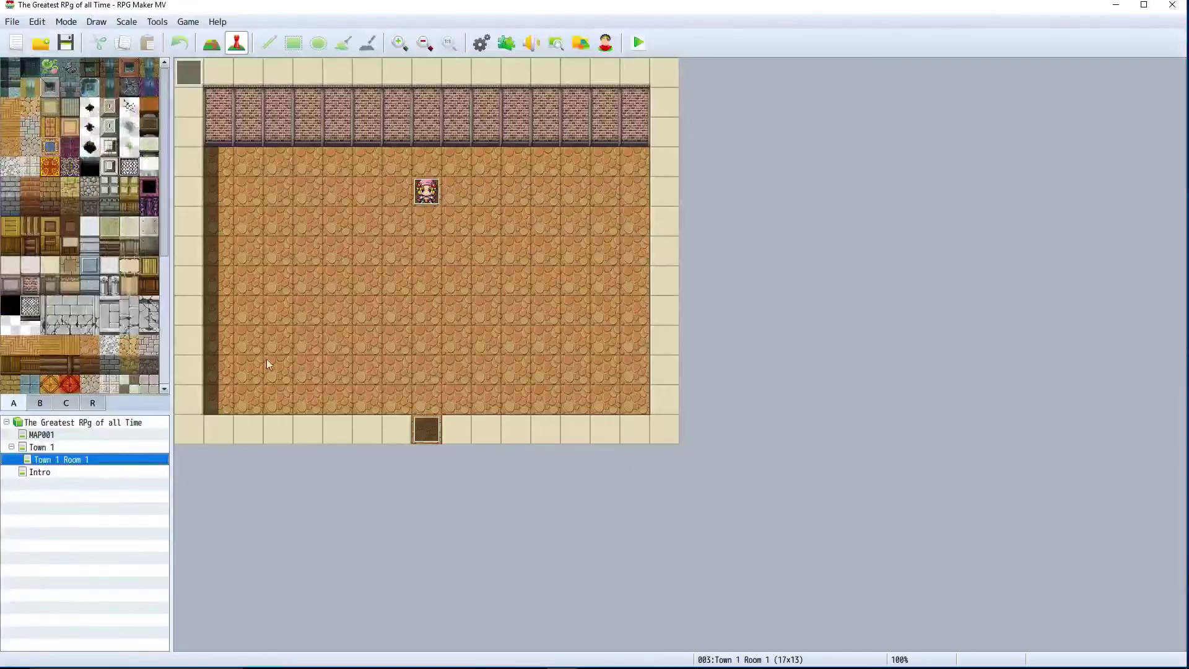
pyautogui.doubleClick(189, 72)
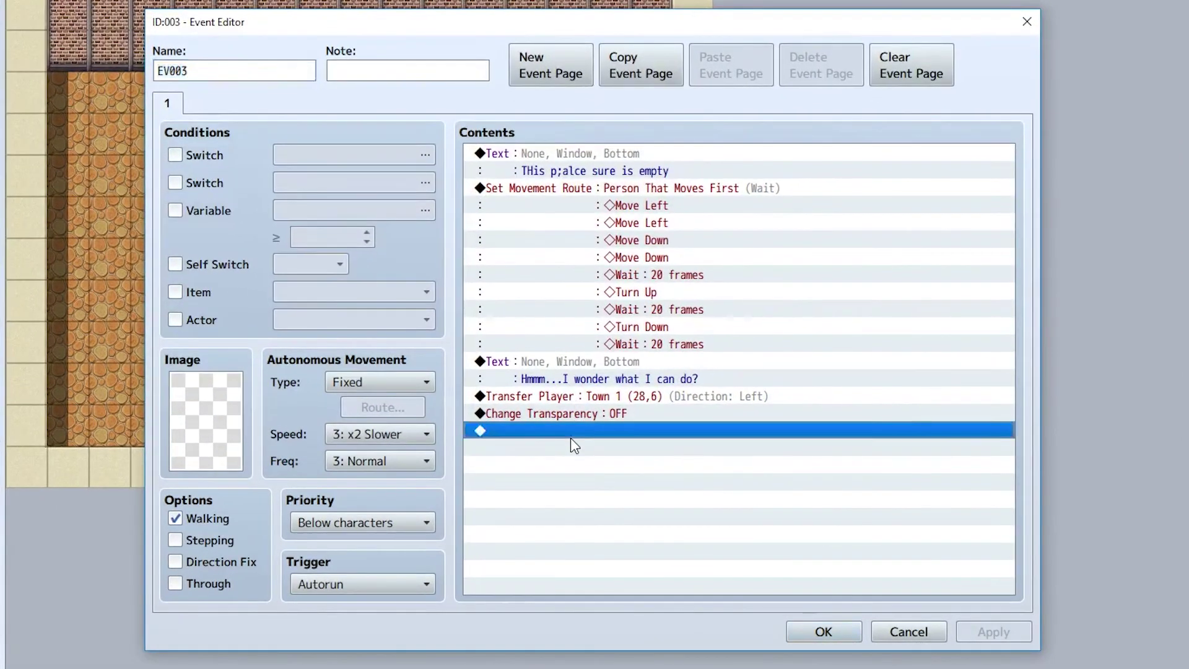
pyautogui.doubleClick(588, 408)
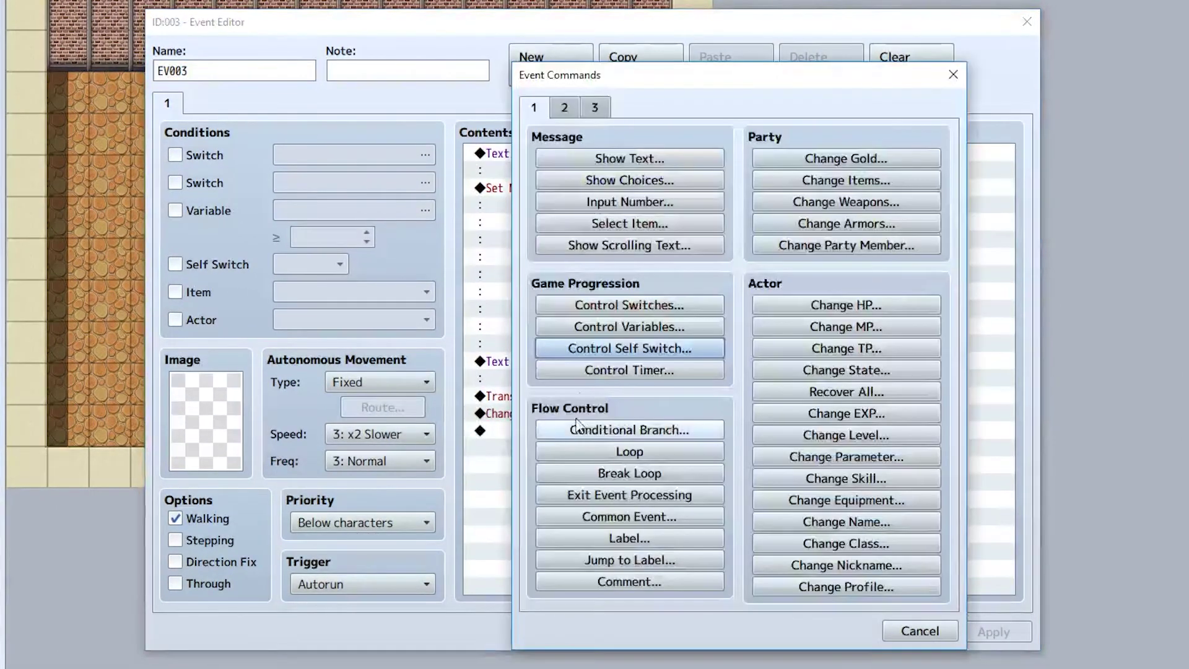
pyautogui.click(607, 349)
pyautogui.click(711, 424)
pyautogui.click(548, 68)
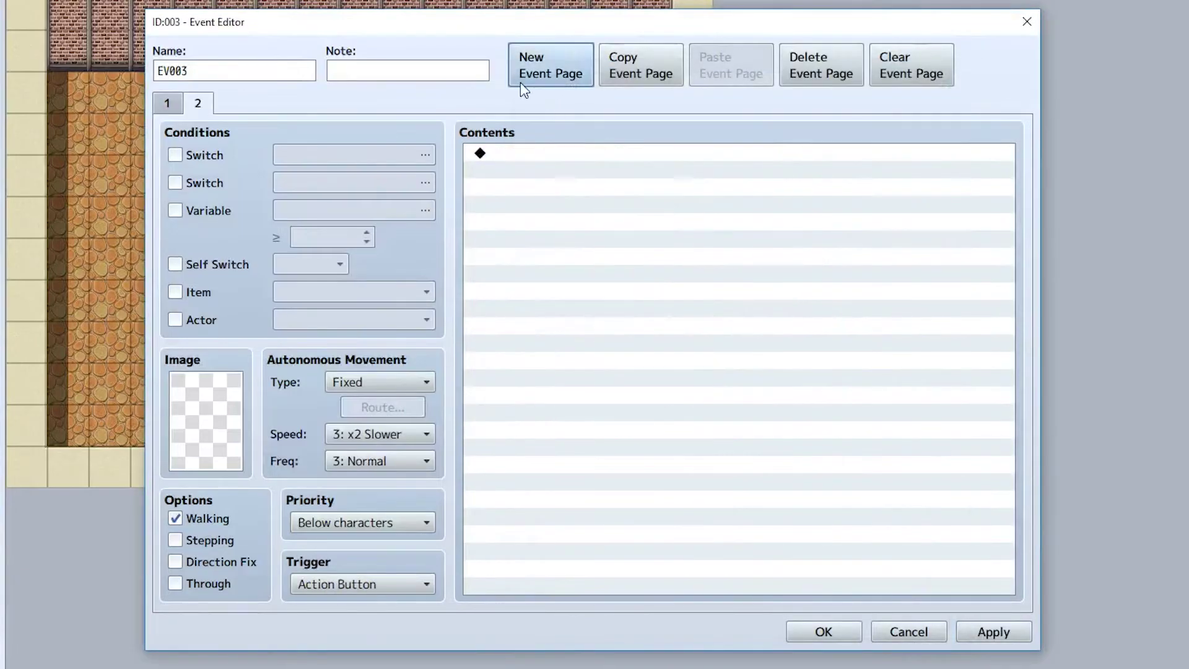
pyautogui.click(212, 264)
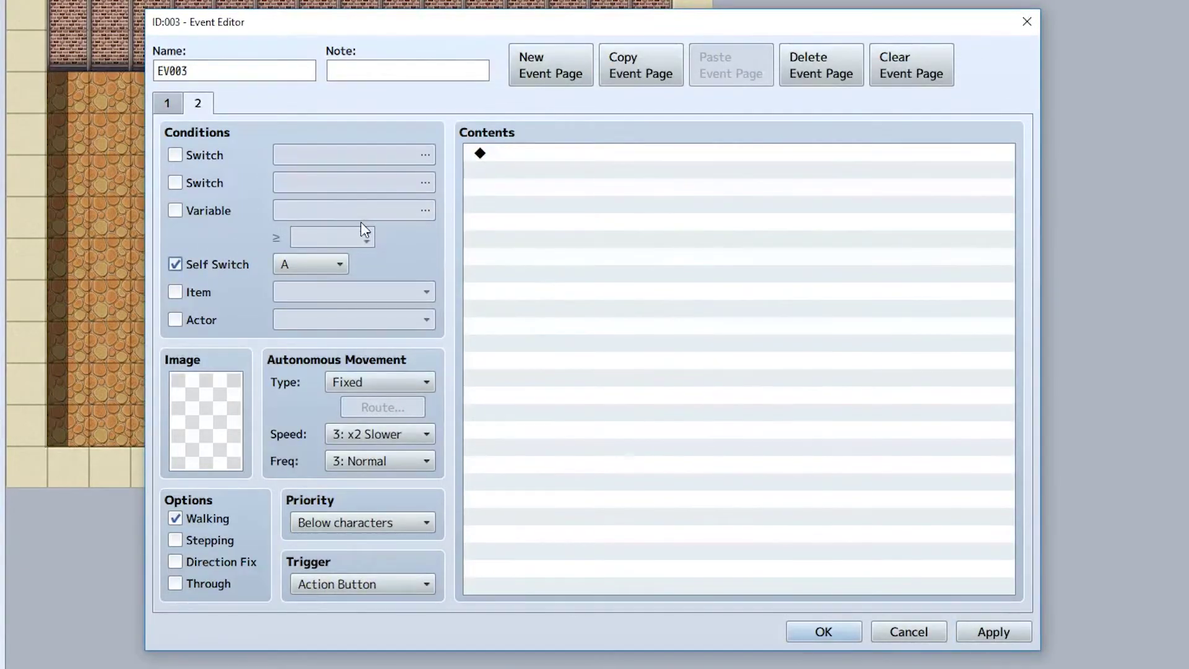
pyautogui.click(814, 630)
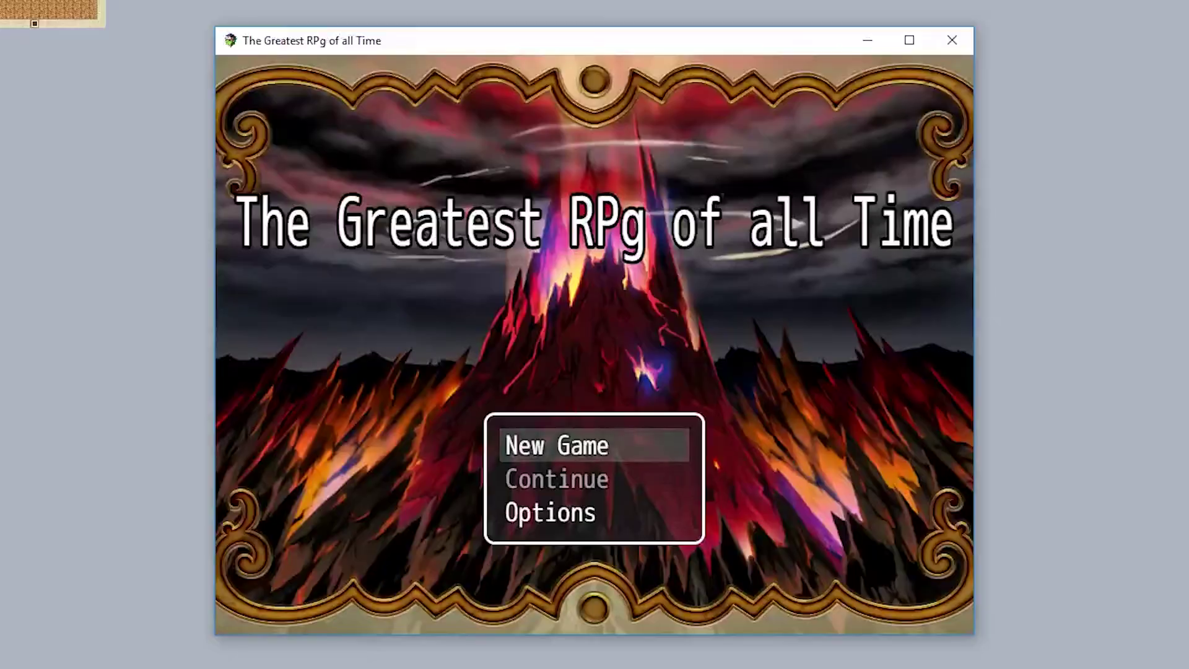
pyautogui.press('Return')
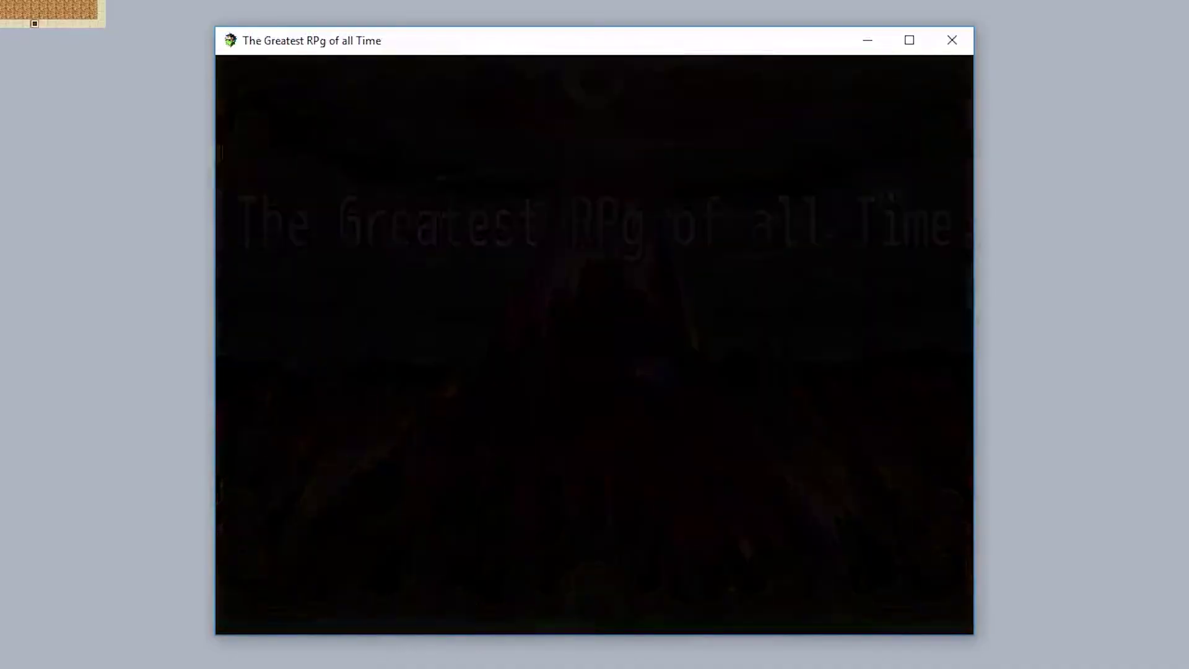
pyautogui.press('Return')
pyautogui.press('Return')
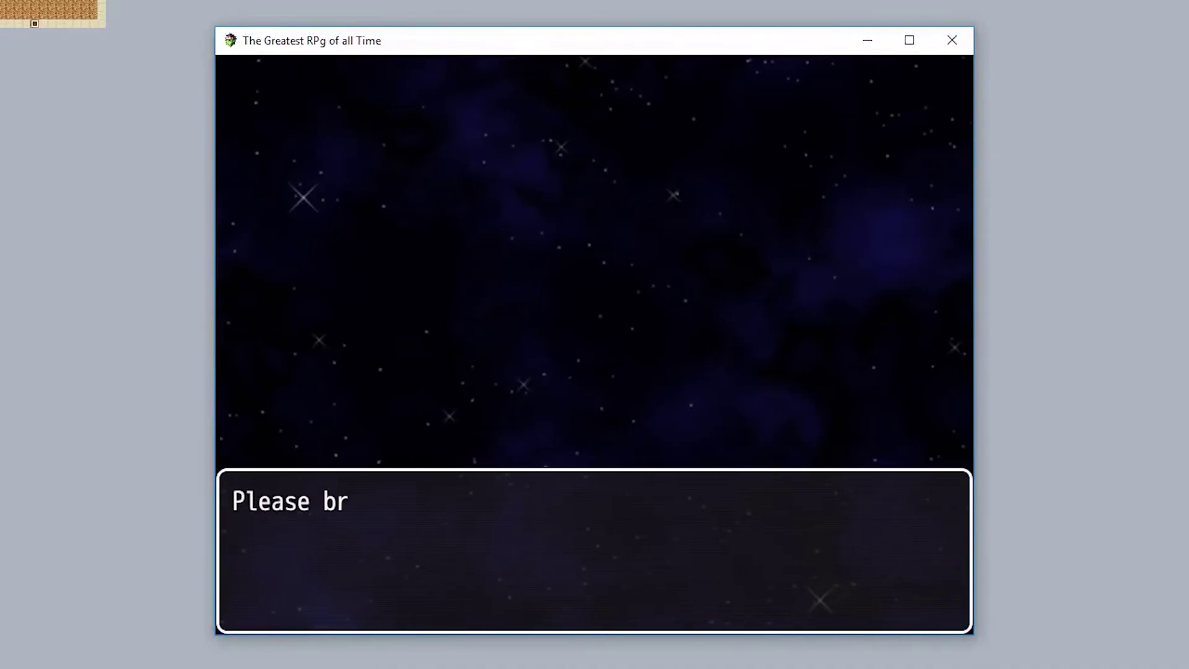
pyautogui.press('Return')
pyautogui.press('pagedown')
pyautogui.press('Return')
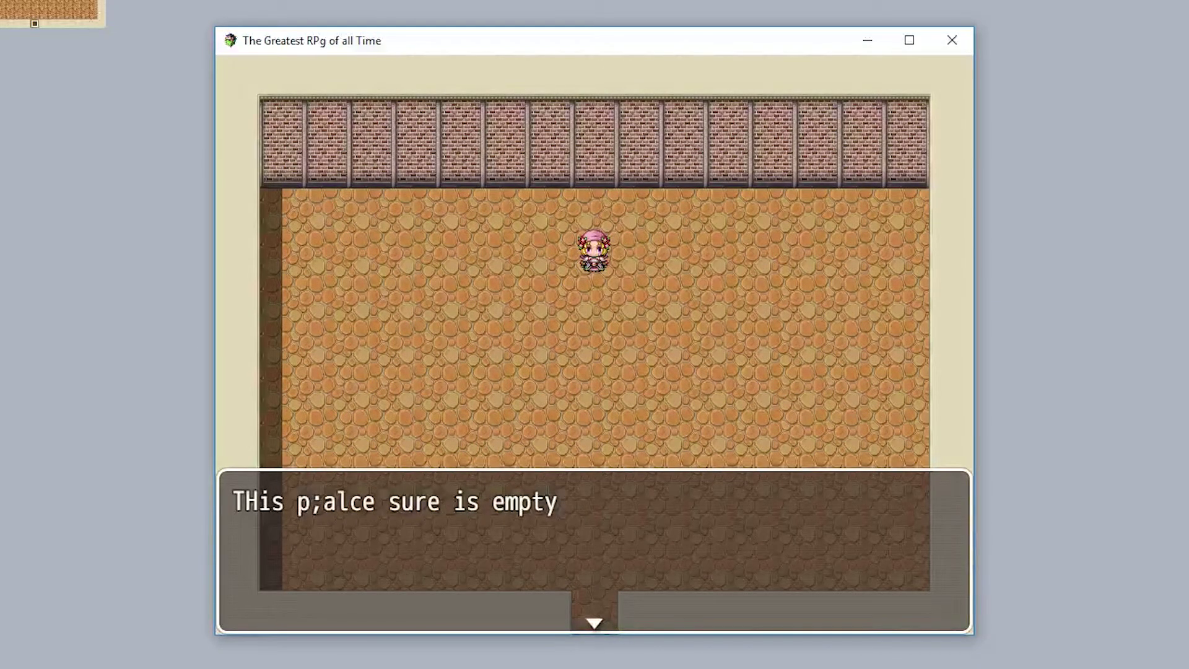
pyautogui.press('Return')
pyautogui.press('Left')
pyautogui.press('Down')
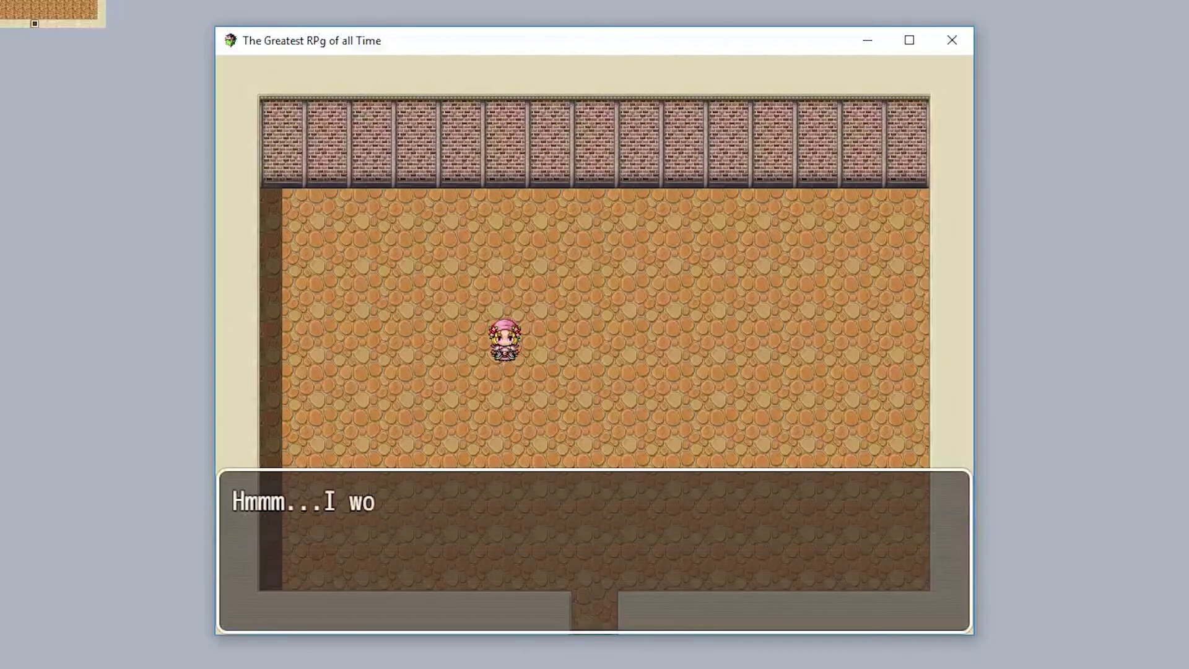
pyautogui.press('Return')
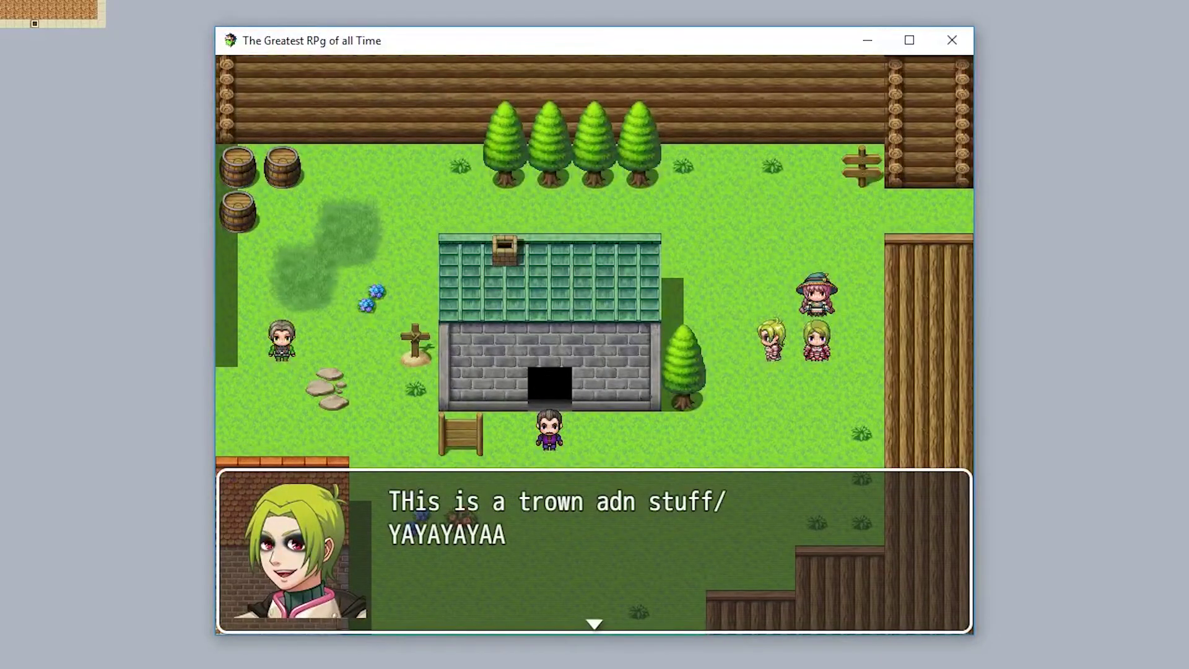
pyautogui.press('Return')
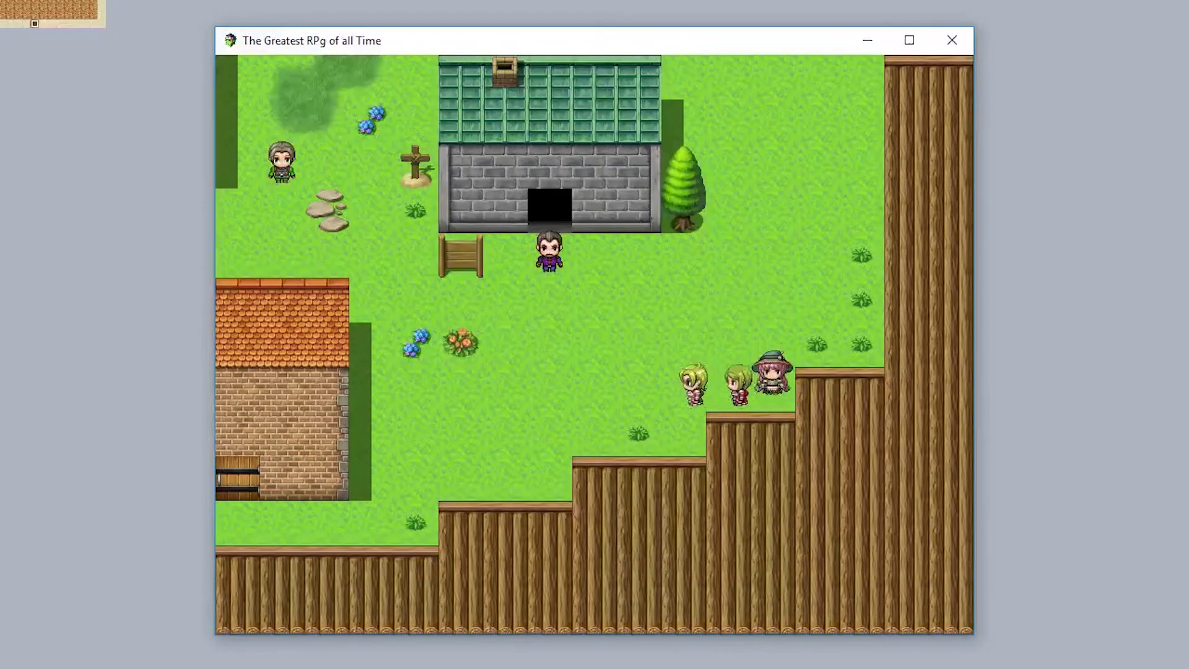